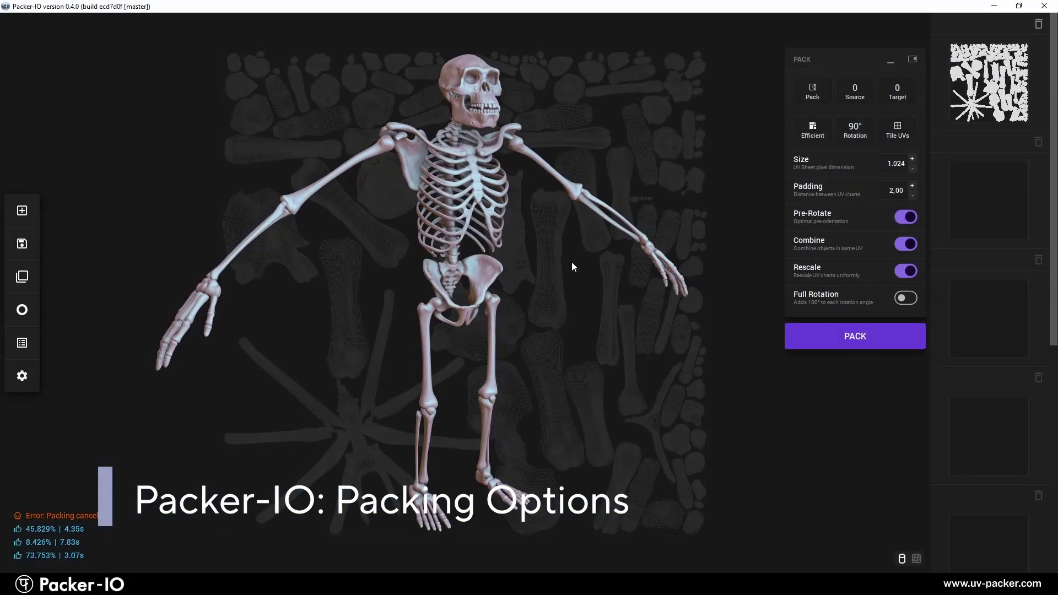
Step: Show the skeleton's UV layout and pack its UVs
{"action": "key", "text": "Tab"}
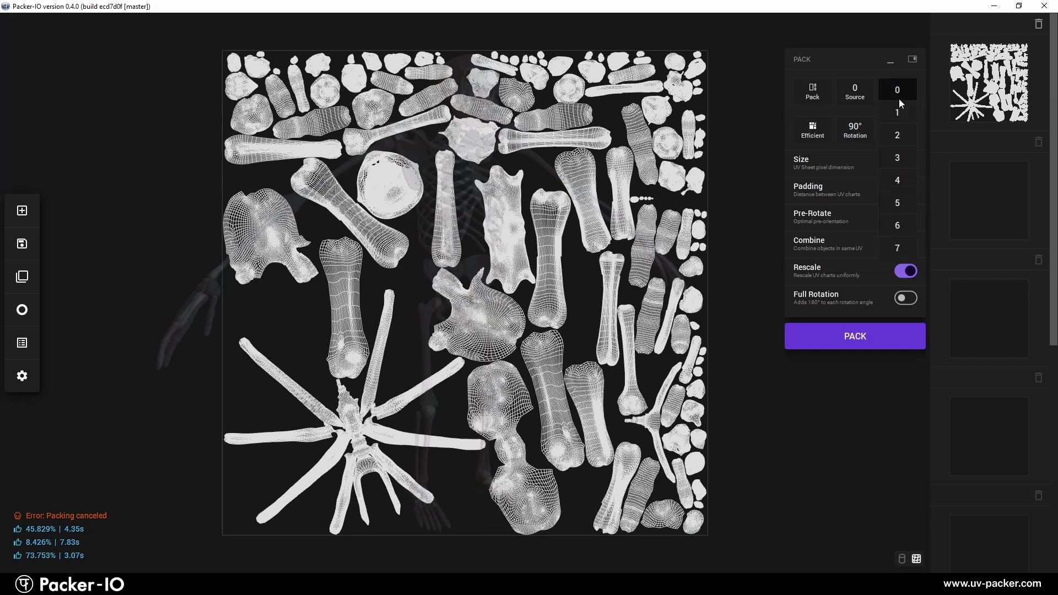
{"action": "left_click", "coordinate": [847, 343]}
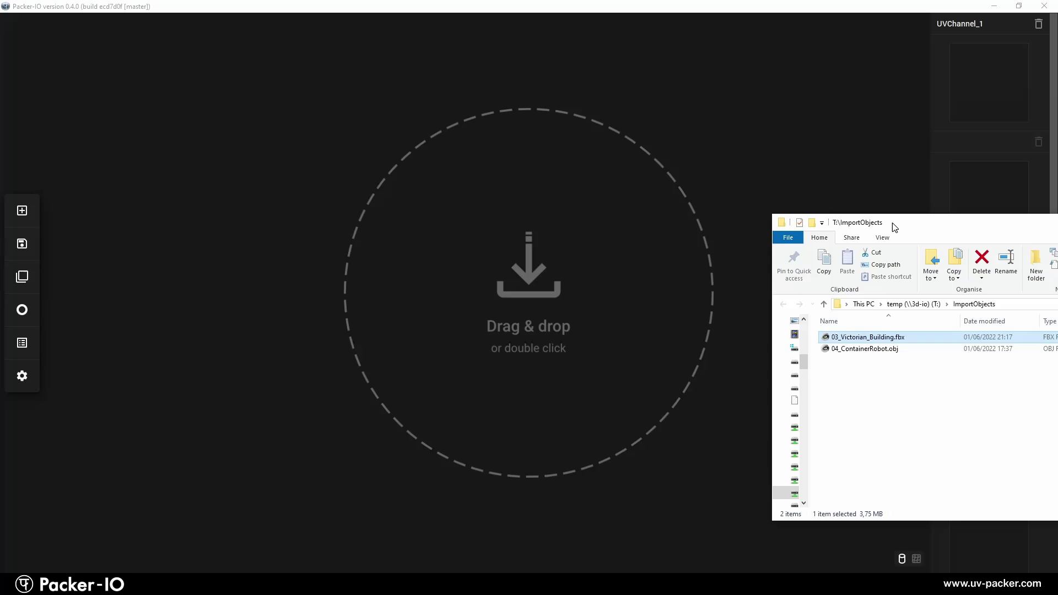
Step: Import 03_Victorian_Building.fbx from the ImportObjects folder
{"action": "left_click_drag", "start_coordinate": [868, 337], "coordinate": [566, 315]}
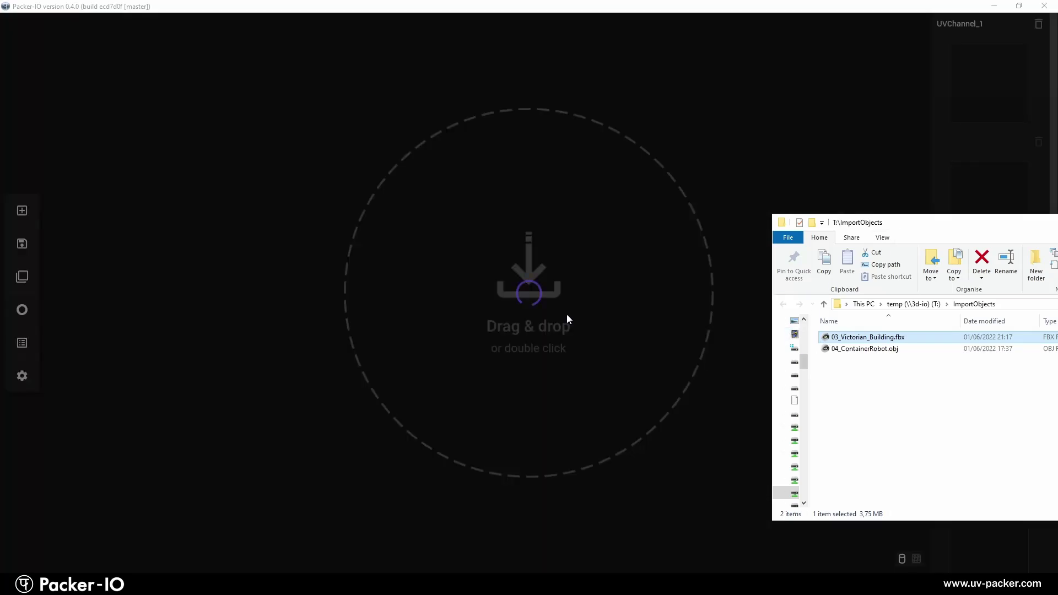
{"action": "left_click_drag", "start_coordinate": [463, 319], "coordinate": [519, 316]}
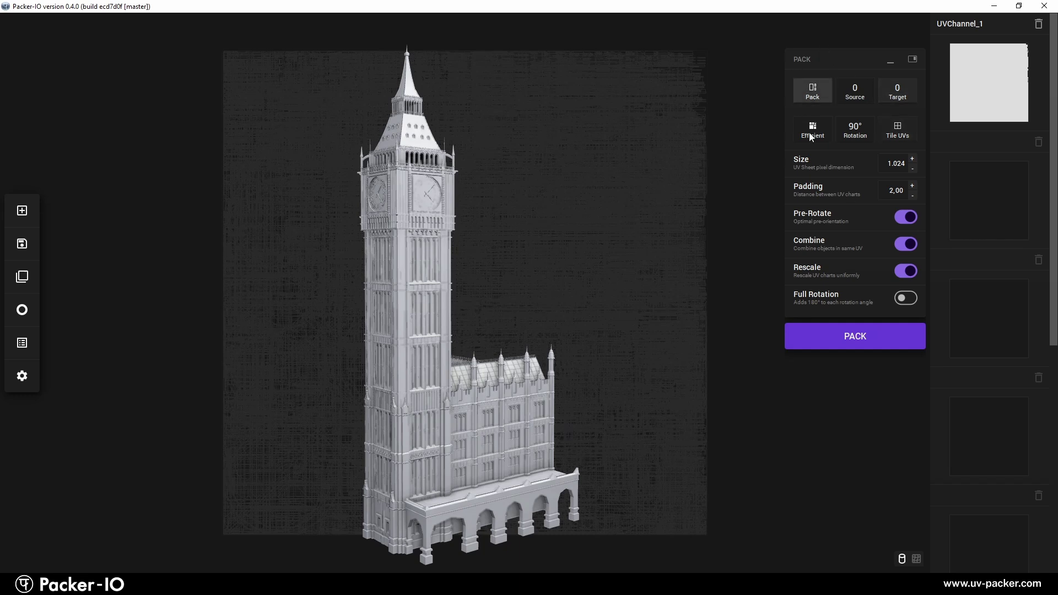
Step: Move the Pack options panel closer to the building, trying out its collapsed and docked states
{"action": "left_click_drag", "start_coordinate": [851, 54], "coordinate": [825, 90]}
{"action": "left_click", "coordinate": [854, 92]}
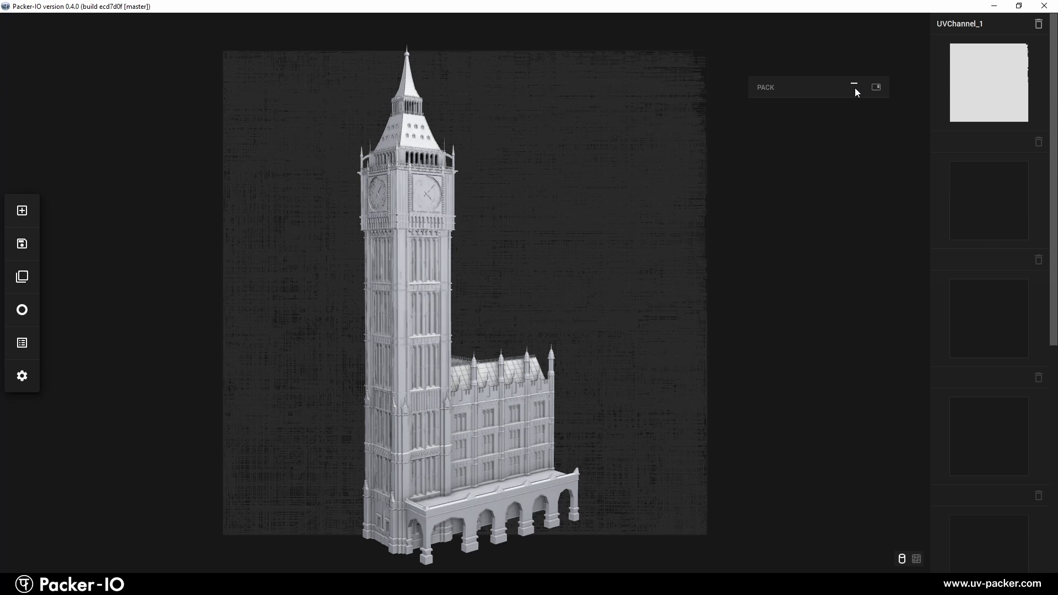
{"action": "left_click", "coordinate": [856, 87]}
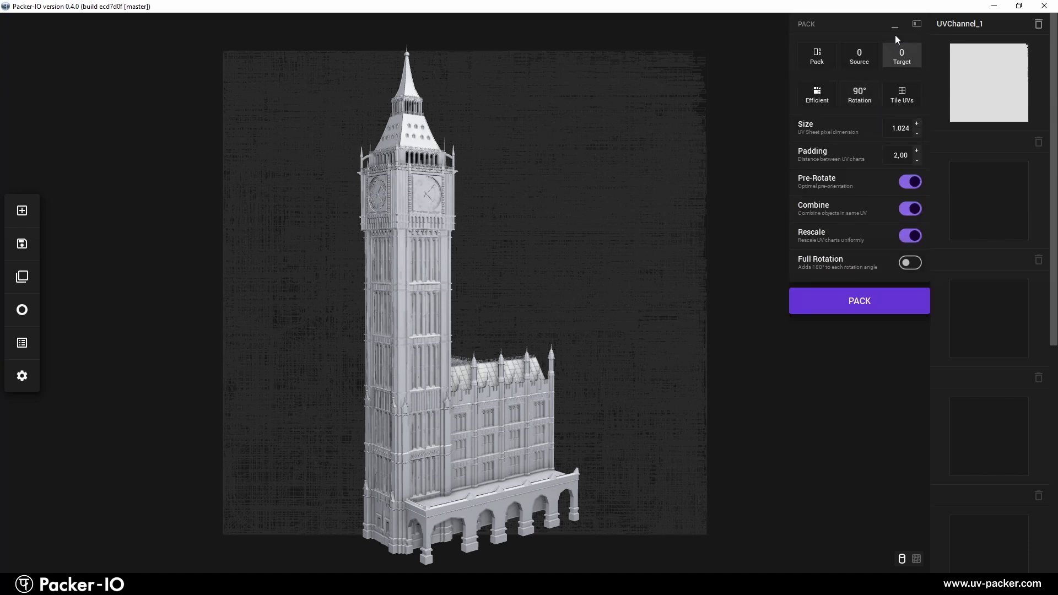
{"action": "left_click", "coordinate": [895, 26]}
{"action": "left_click", "coordinate": [916, 24]}
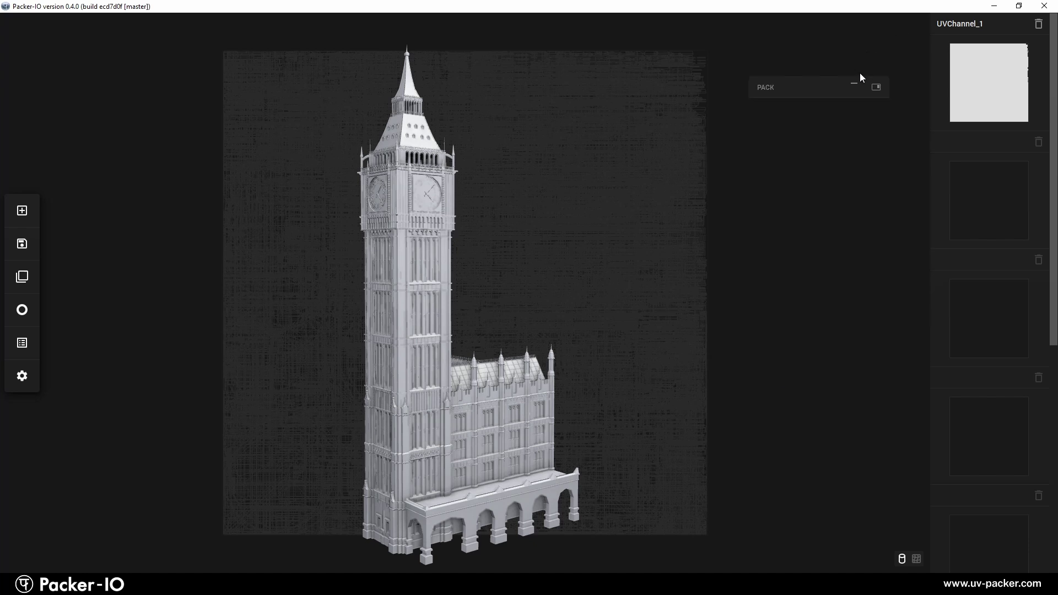
{"action": "left_click", "coordinate": [853, 87]}
{"action": "left_click_drag", "start_coordinate": [802, 90], "coordinate": [675, 132]}
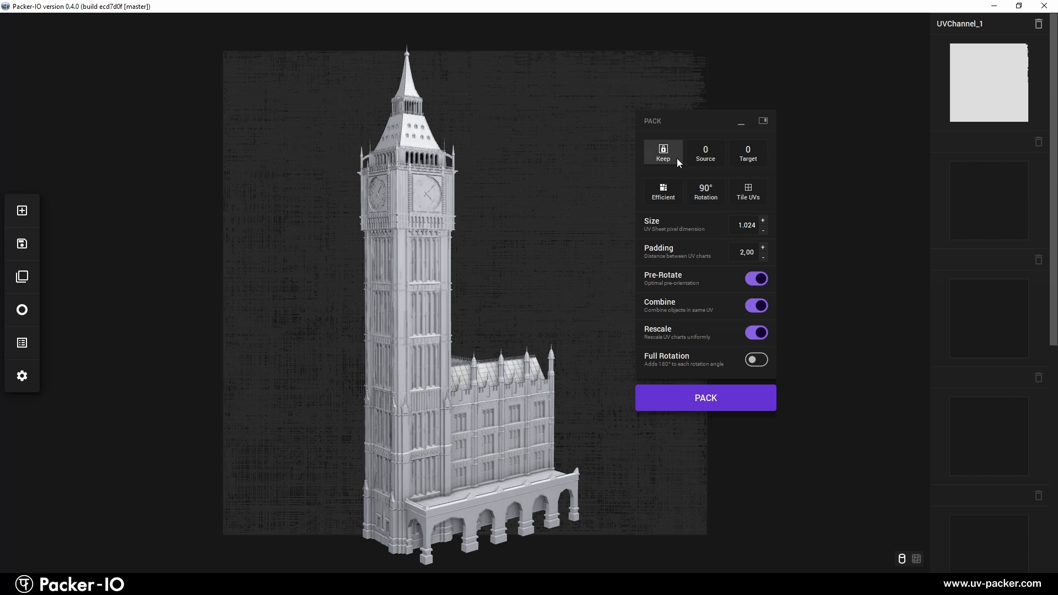
Step: Set the packing operation to Pack and look at the building's original UV layout before returning to the 3D view
{"action": "left_click", "coordinate": [678, 153]}
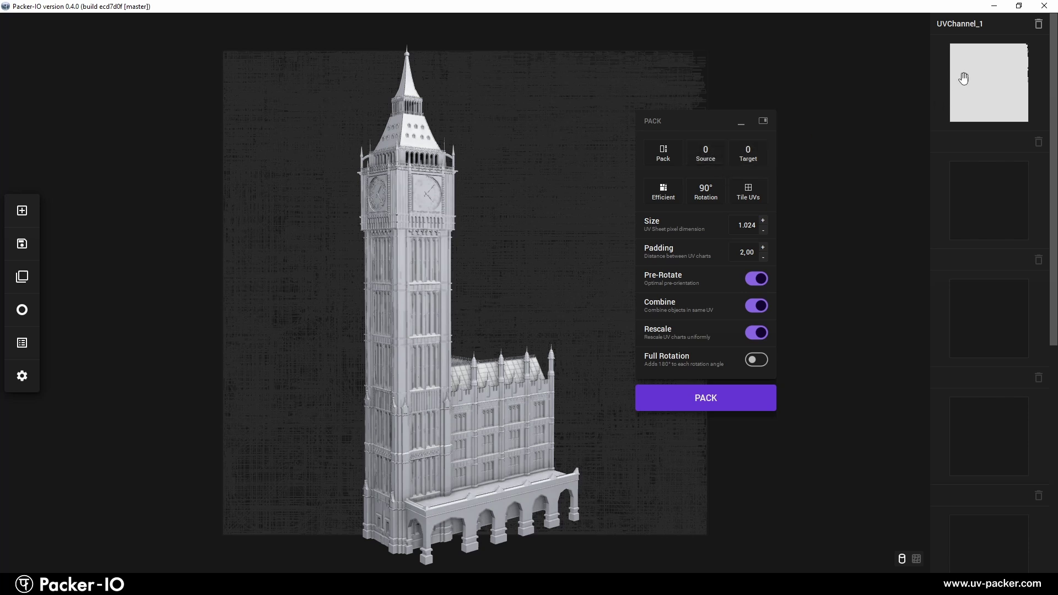
{"action": "key", "text": "Tab"}
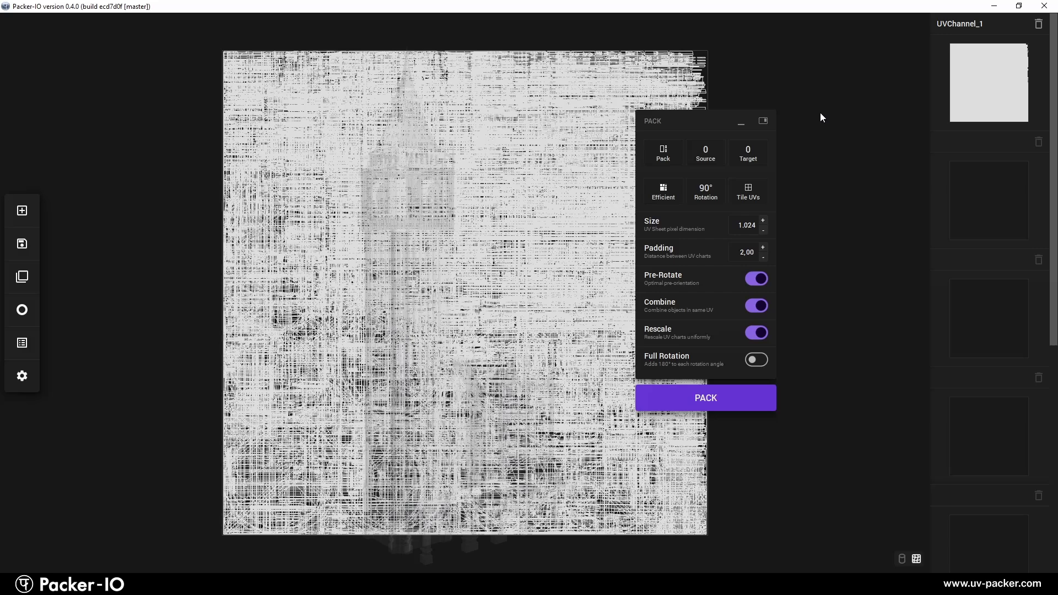
{"action": "key", "text": "u"}
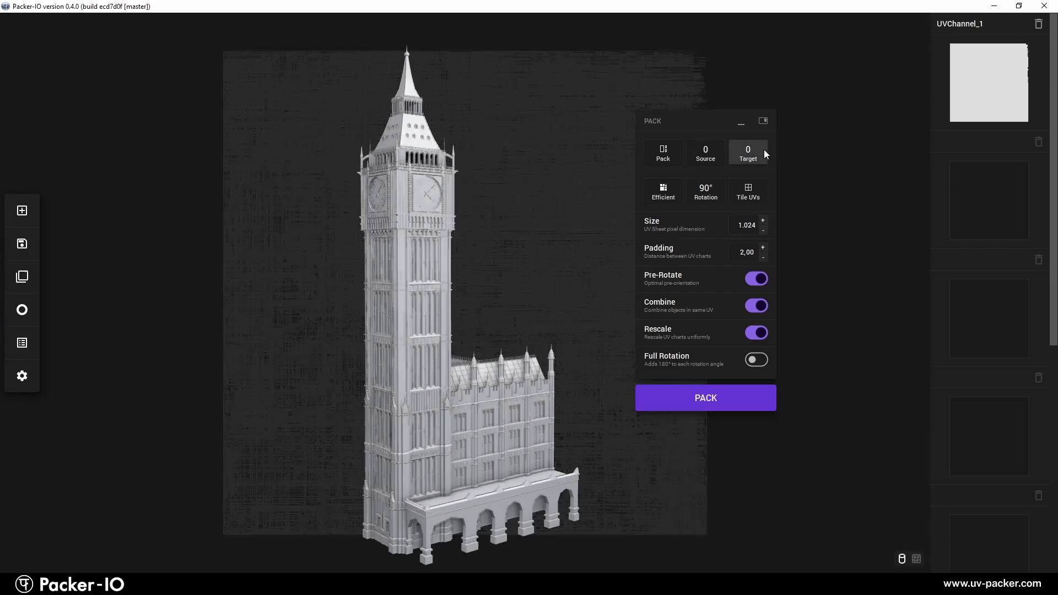
Step: Set the target UV channel to 1 and pack the building's UVs
{"action": "left_click", "coordinate": [763, 153]}
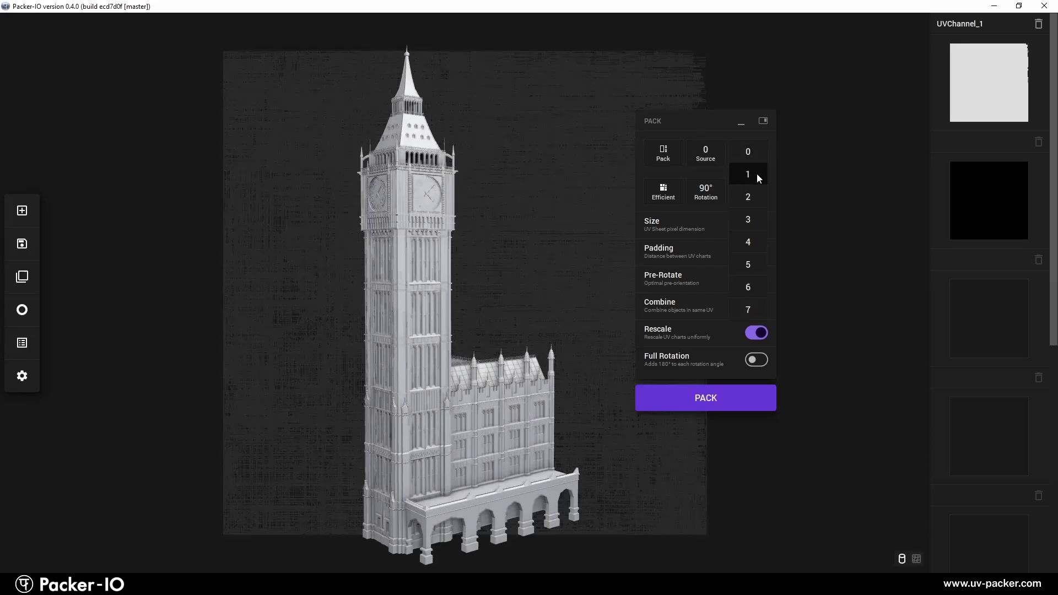
{"action": "left_click", "coordinate": [757, 175]}
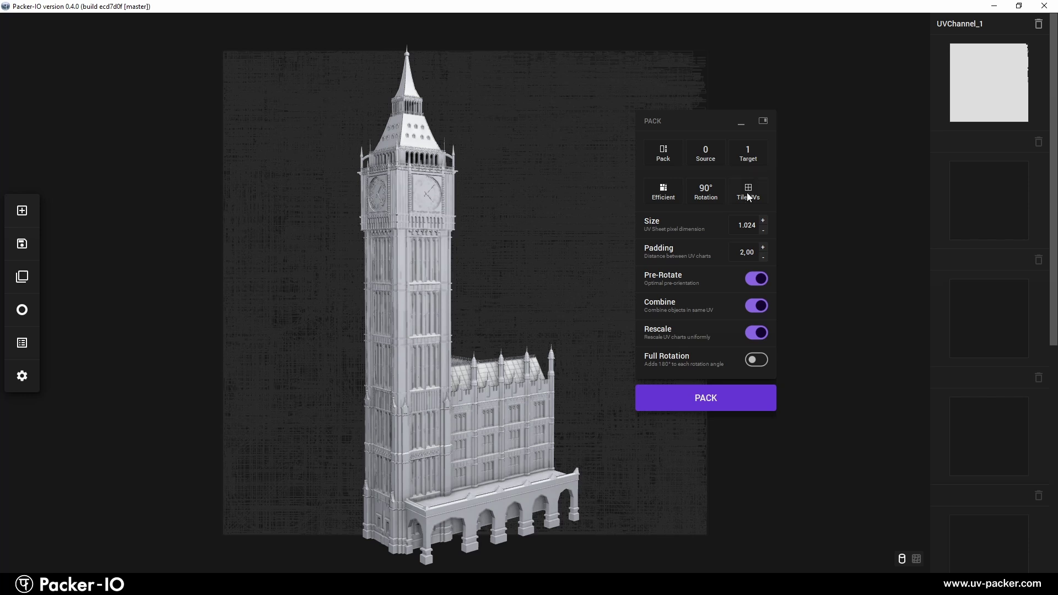
{"action": "left_click", "coordinate": [713, 402]}
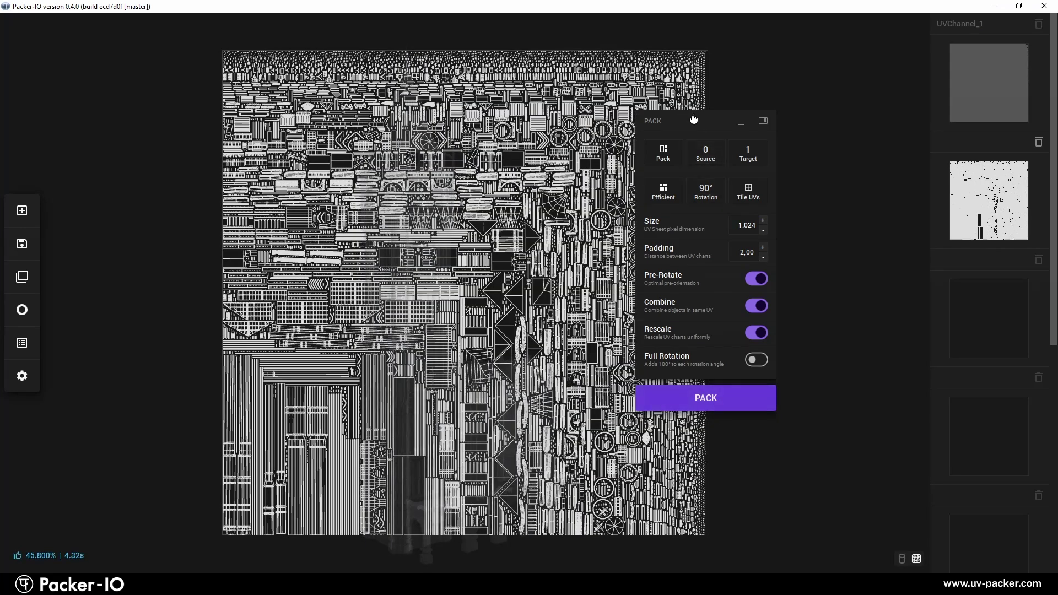
Step: Move the Pack options panel off the packed layout and examine the building's UV islands up close
{"action": "left_click_drag", "start_coordinate": [697, 126], "coordinate": [808, 129]}
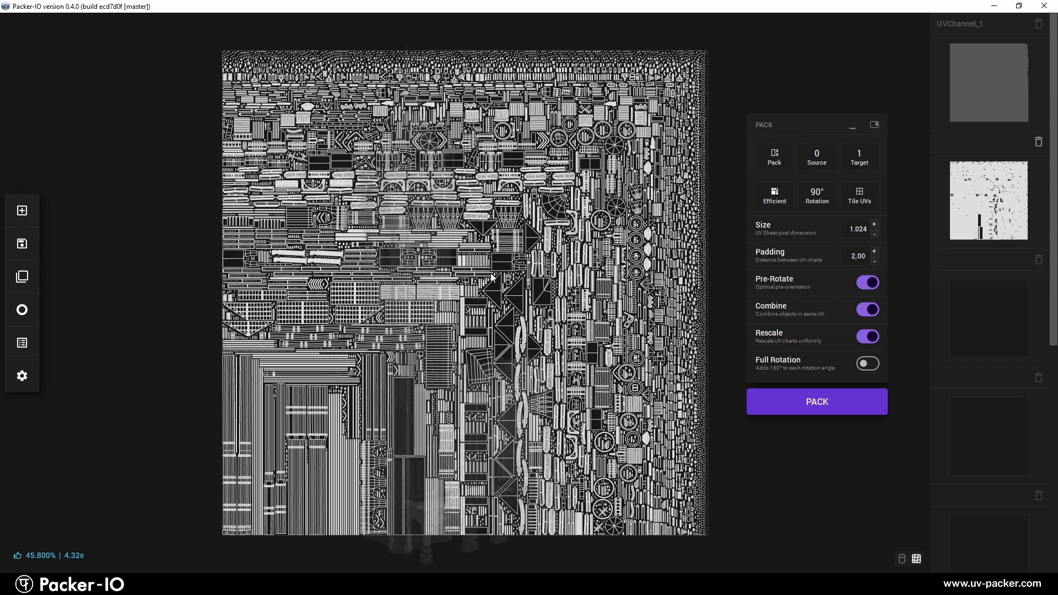
{"action": "scroll", "coordinate": [489, 277], "scroll_direction": "up", "scroll_amount": 2}
{"action": "scroll", "coordinate": [472, 284], "scroll_direction": "up", "scroll_amount": 2}
{"action": "middle_click_drag", "start_coordinate": [385, 353], "coordinate": [351, 347]}
{"action": "scroll", "coordinate": [351, 347], "scroll_direction": "down", "scroll_amount": 3}
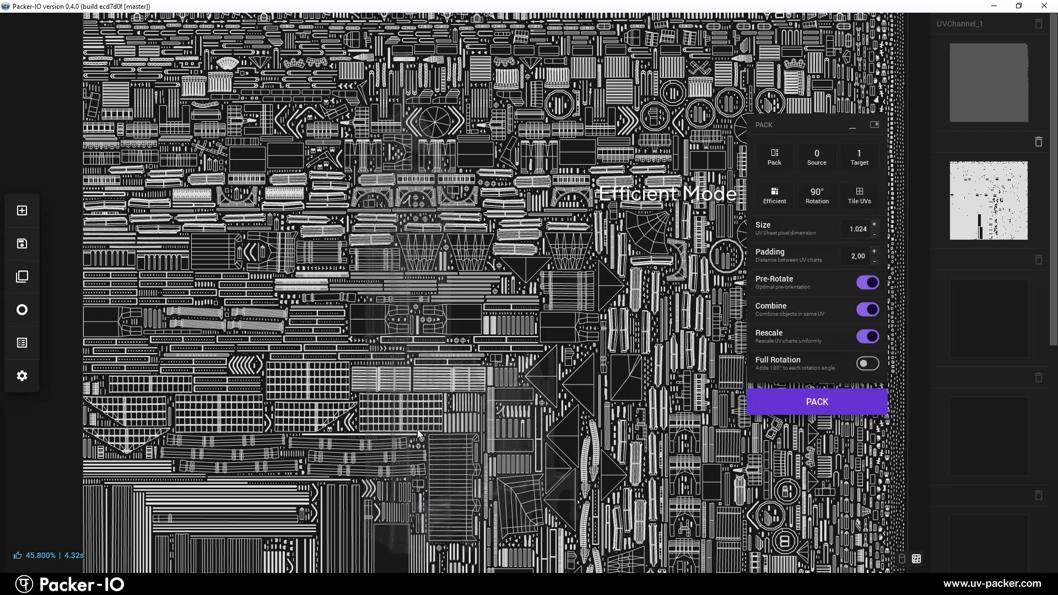
{"action": "scroll", "coordinate": [449, 342], "scroll_direction": "down", "scroll_amount": 3}
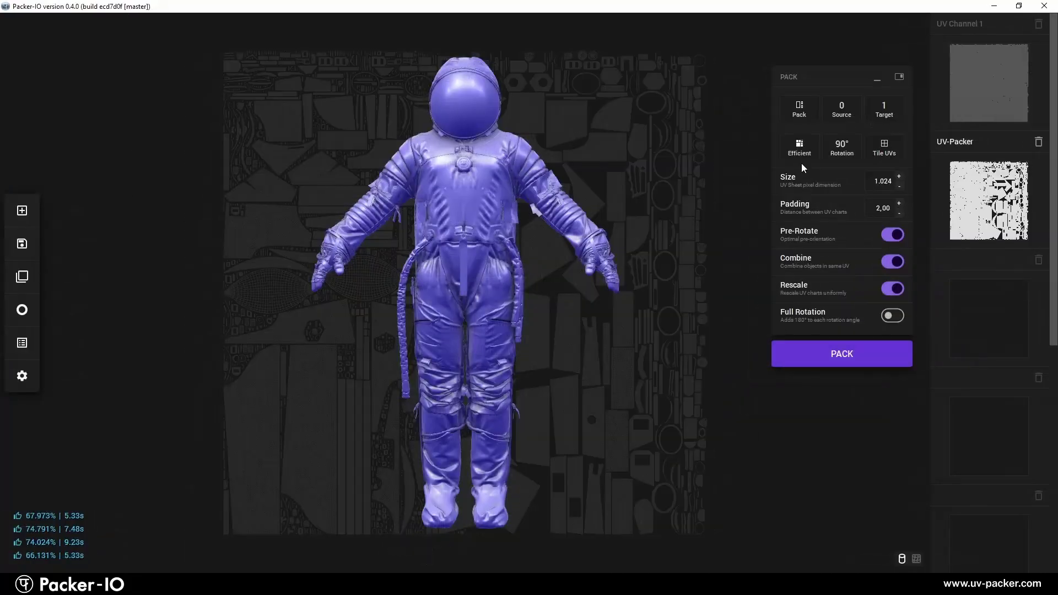
Step: Pack the space suit's UVs in Quality mode into target channel 2 and compare the result with the UV-Packer channel
{"action": "left_click", "coordinate": [806, 147]}
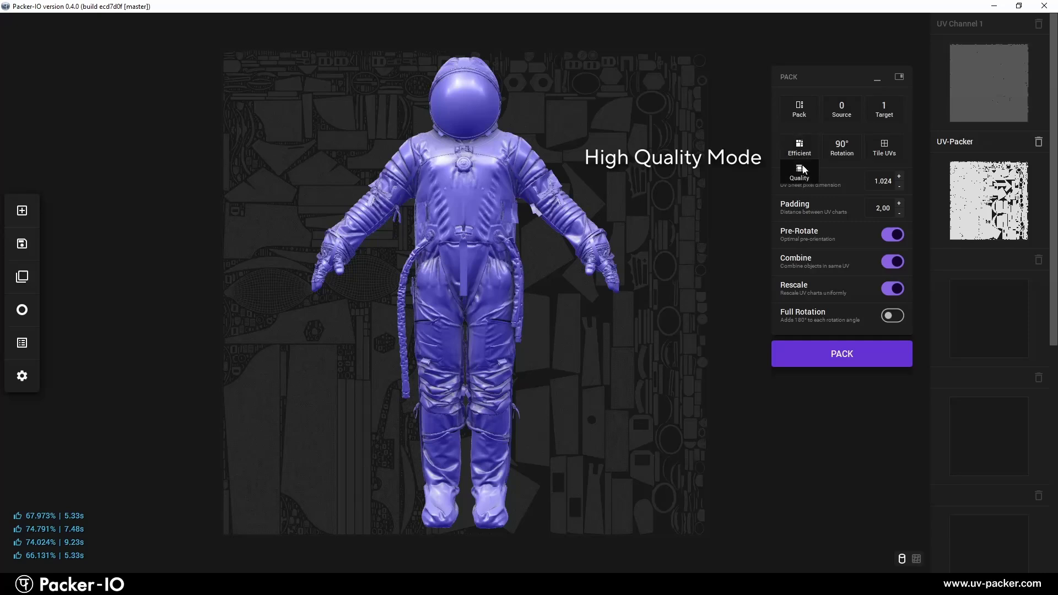
{"action": "left_click", "coordinate": [810, 176]}
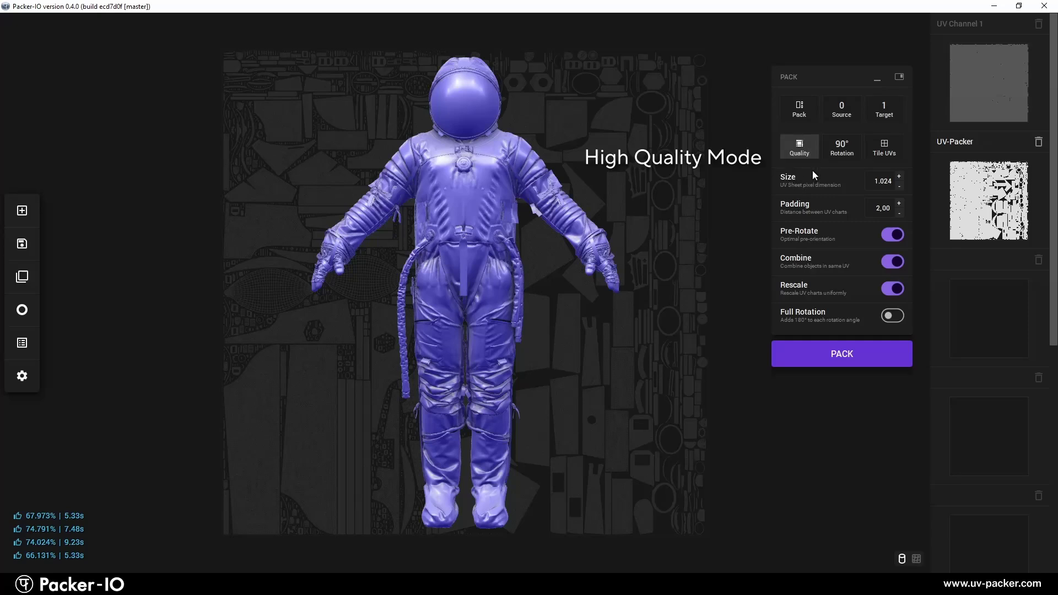
{"action": "left_click", "coordinate": [884, 107]}
{"action": "left_click", "coordinate": [884, 153]}
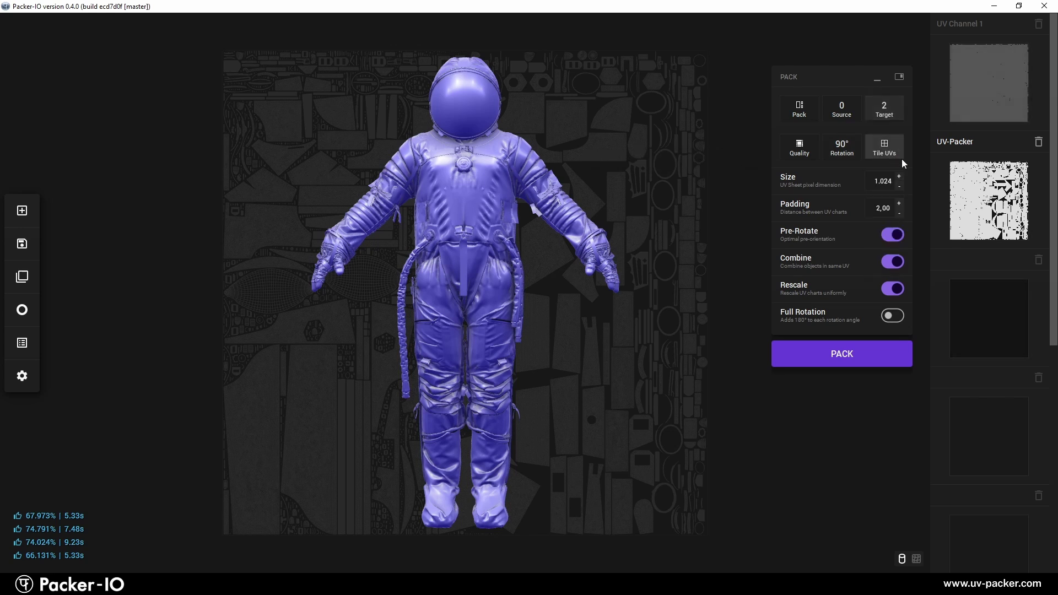
{"action": "left_click", "coordinate": [816, 354]}
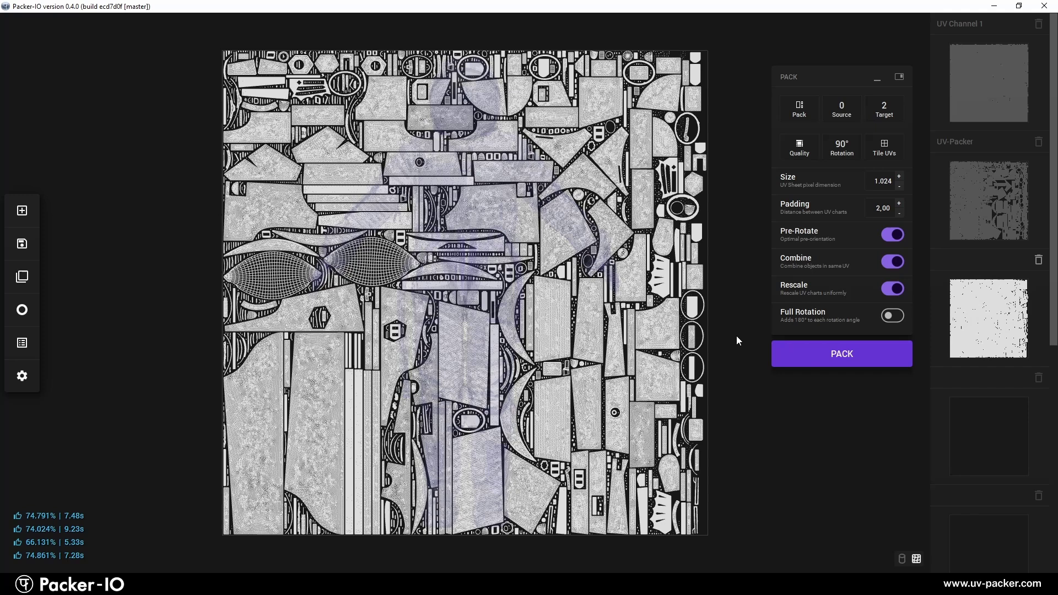
{"action": "left_click", "coordinate": [971, 200]}
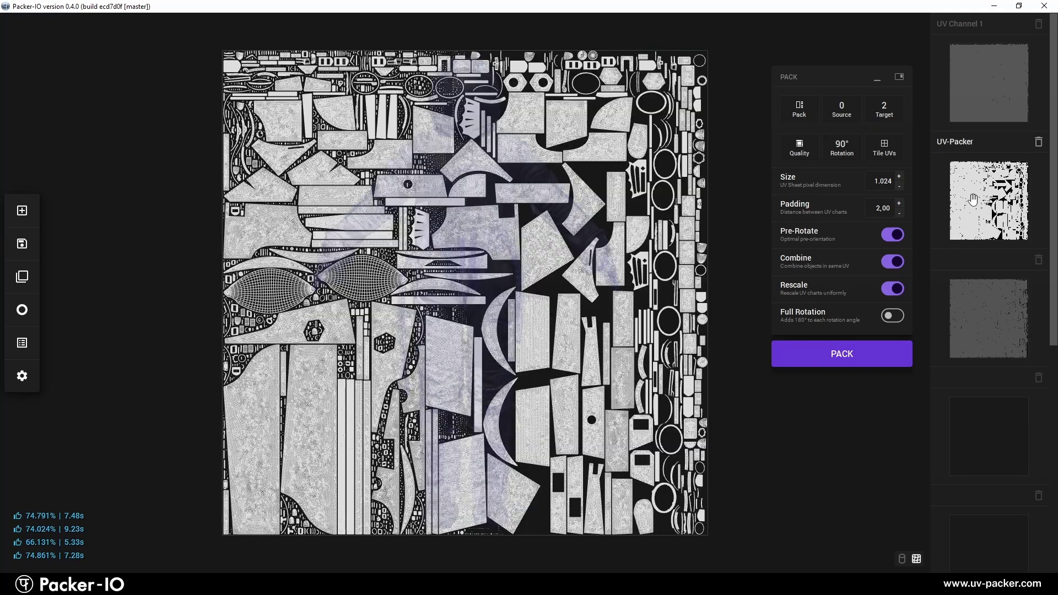
{"action": "left_click", "coordinate": [989, 287]}
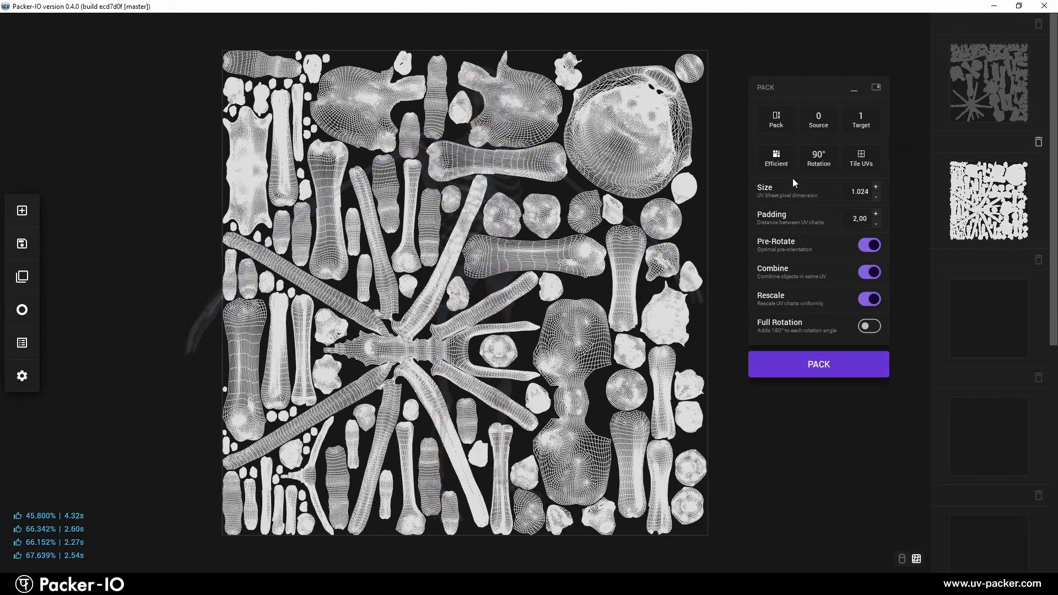
Step: Switch the skeleton's packing mode to Quality and repack its UVs
{"action": "left_click", "coordinate": [789, 158]}
{"action": "left_click", "coordinate": [786, 177]}
{"action": "left_click", "coordinate": [782, 360]}
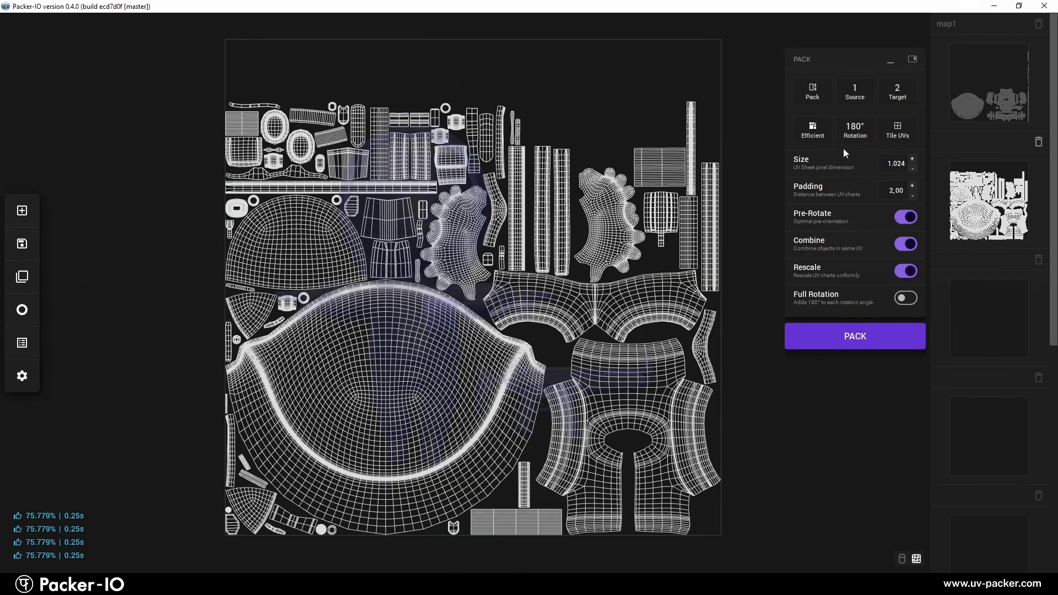
Step: Set the rotation step to 90° and pack the character's UVs from channel 1 into channel 2
{"action": "left_click", "coordinate": [855, 131]}
{"action": "left_click", "coordinate": [857, 156]}
{"action": "left_click", "coordinate": [863, 338]}
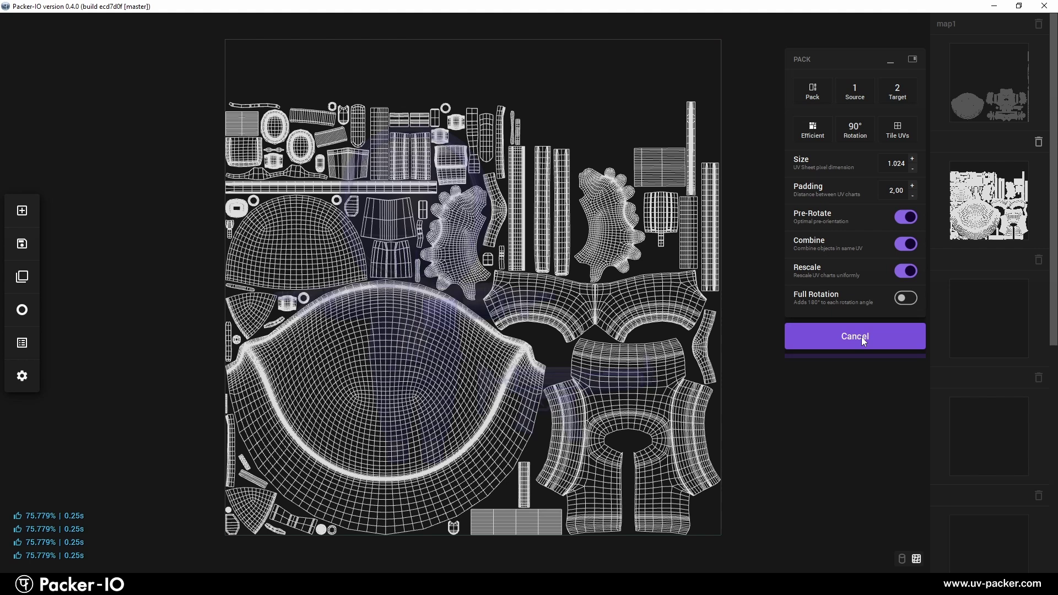
Step: Set the rotation step to 45° and repack the character's UVs
{"action": "left_click", "coordinate": [855, 131]}
{"action": "left_click", "coordinate": [857, 169]}
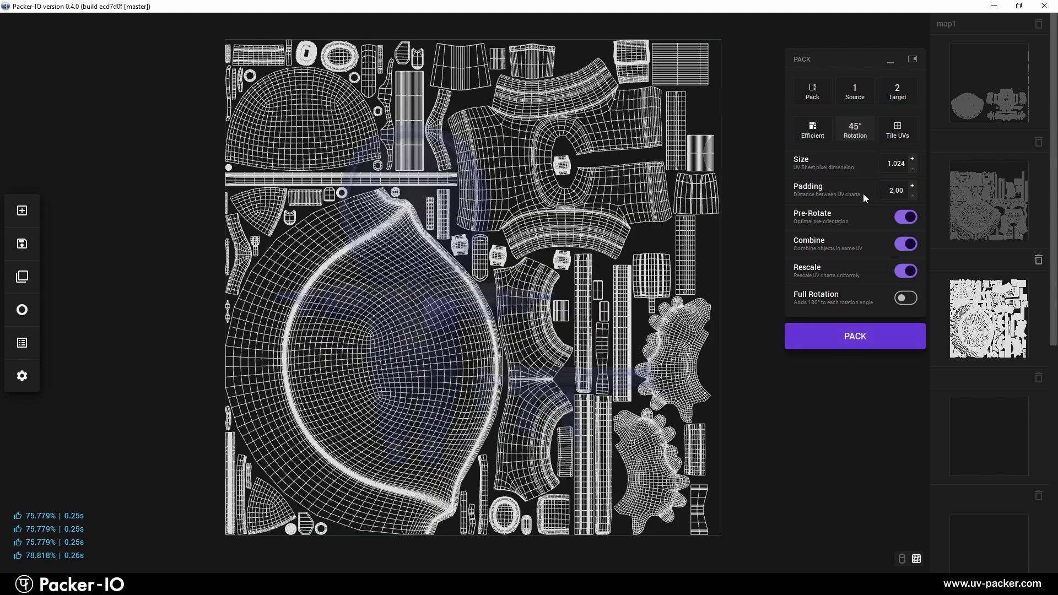
{"action": "left_click", "coordinate": [868, 338]}
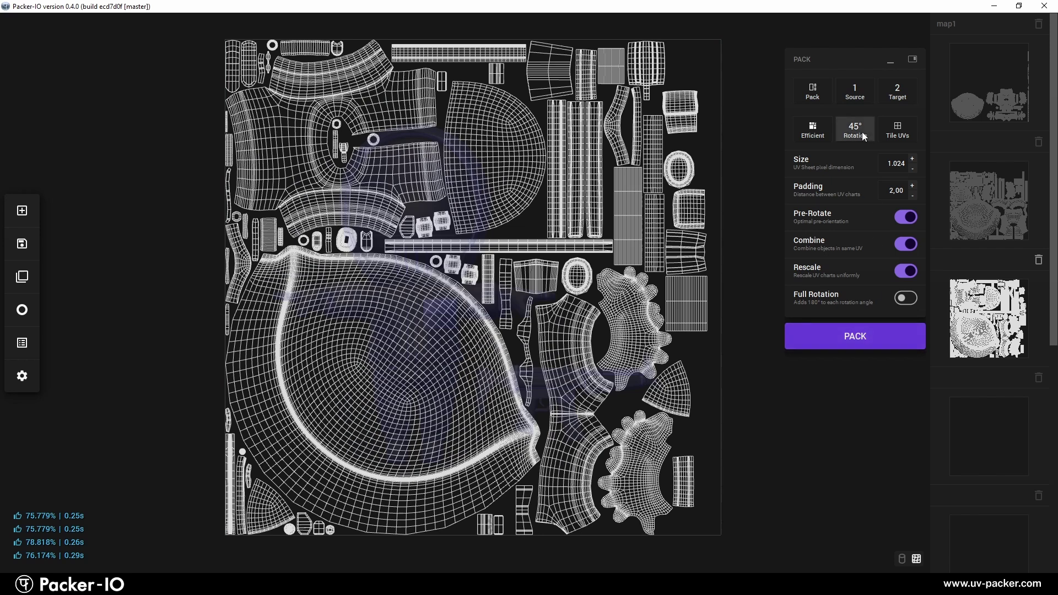
Step: Choose a different rotation step than 45° and repack the character's UVs
{"action": "left_click", "coordinate": [856, 131]}
{"action": "left_click", "coordinate": [855, 188]}
{"action": "left_click", "coordinate": [869, 338]}
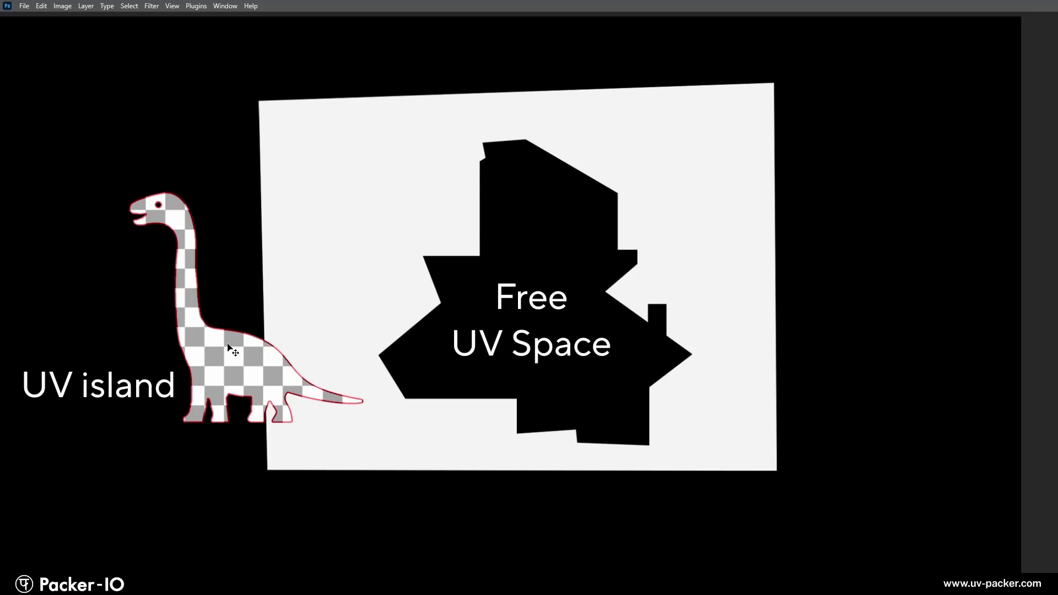
Step: Switch to Photoshop and move the unrotated dinosaur UV island over the black free UV space
{"action": "left_click_drag", "start_coordinate": [240, 366], "coordinate": [248, 345]}
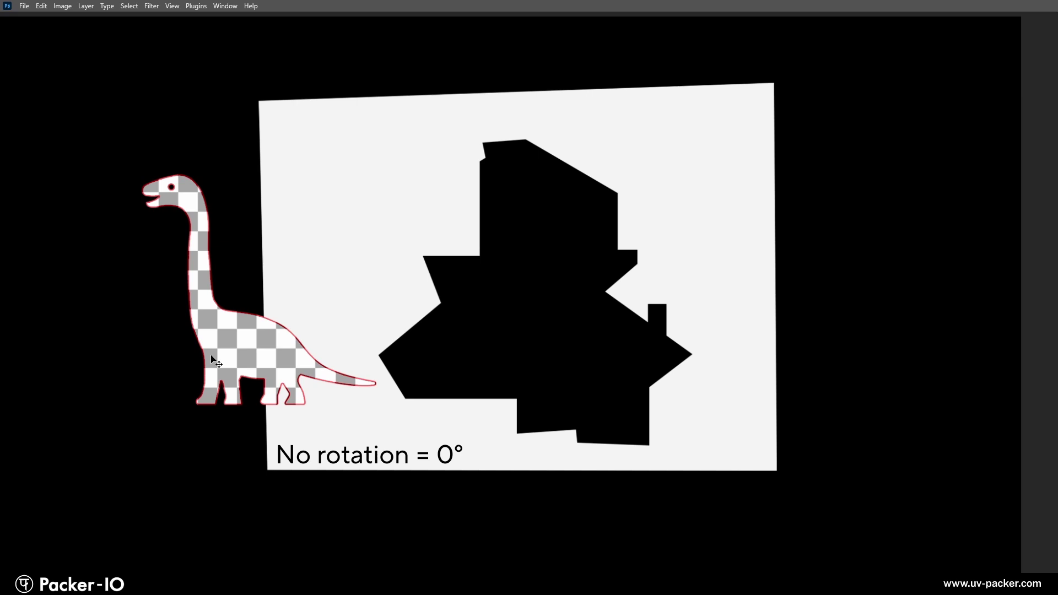
{"action": "left_click_drag", "start_coordinate": [256, 359], "coordinate": [533, 354]}
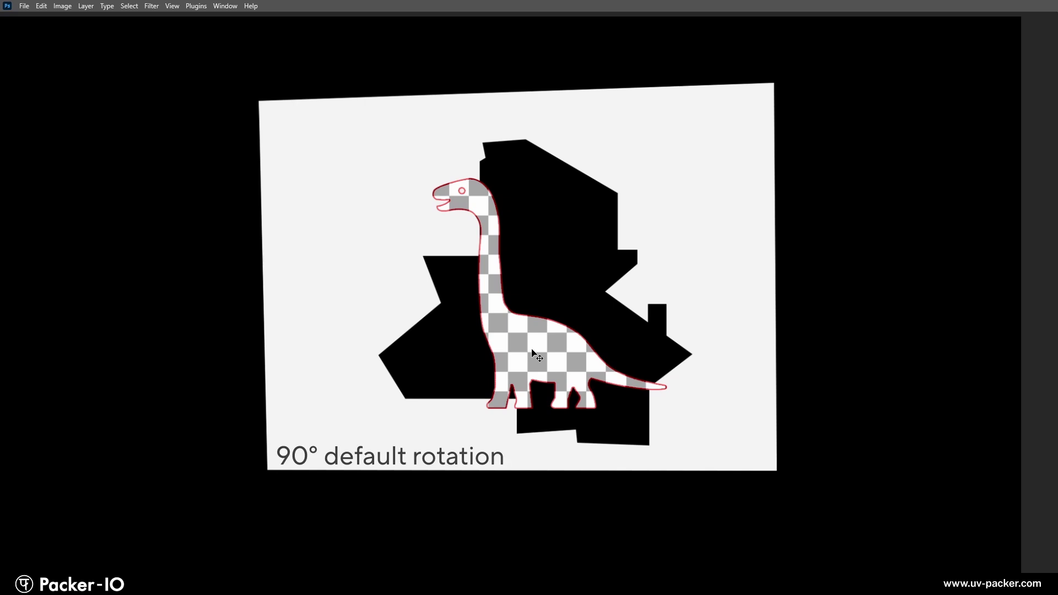
Step: Try to fit the dinosaur island into the free UV space by free-transforming it in 90° rotation steps
{"action": "key", "text": "ctrl+t"}
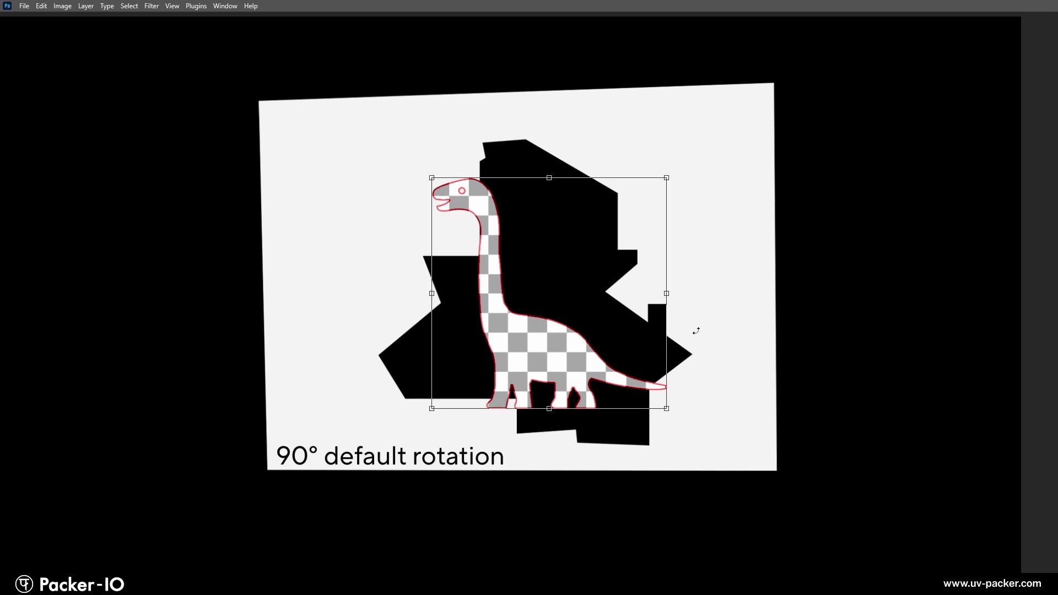
{"action": "left_click_drag", "start_coordinate": [696, 331], "coordinate": [528, 410]}
{"action": "left_click_drag", "start_coordinate": [490, 320], "coordinate": [490, 346]}
{"action": "left_click_drag", "start_coordinate": [684, 359], "coordinate": [508, 424]}
{"action": "left_click_drag", "start_coordinate": [545, 350], "coordinate": [532, 309]}
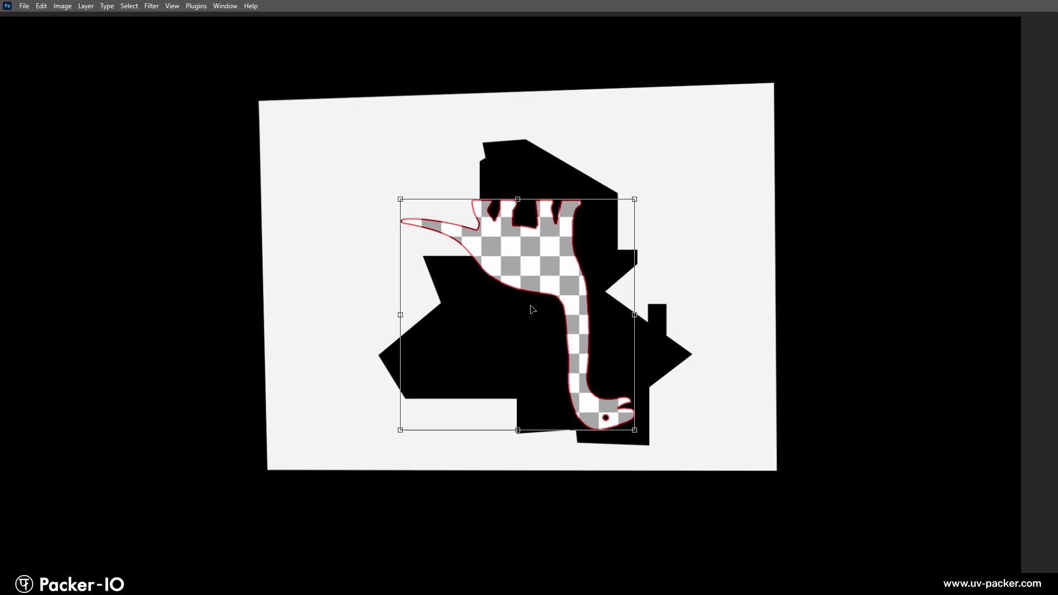
{"action": "key", "text": "Escape"}
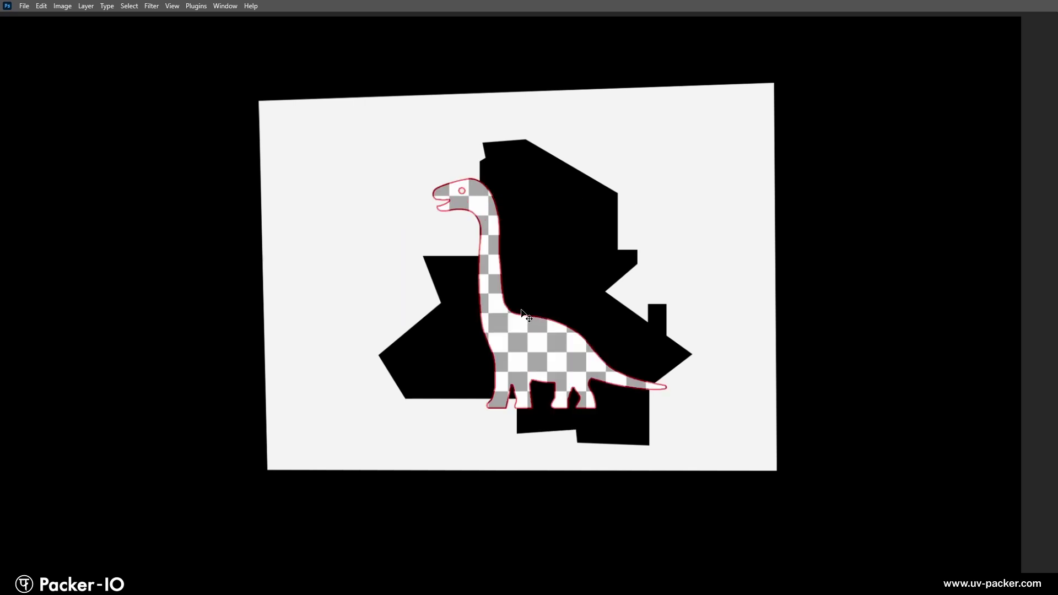
Step: Try to fit the dinosaur island into the free UV space by free-transforming it in 45° rotation steps
{"action": "mouse_move", "coordinate": [523, 324]}
{"action": "left_mouse_down"}
{"action": "mouse_move", "coordinate": [503, 332]}
{"action": "mouse_move", "coordinate": [542, 337]}
{"action": "mouse_move", "coordinate": [537, 325]}
{"action": "left_mouse_up"}
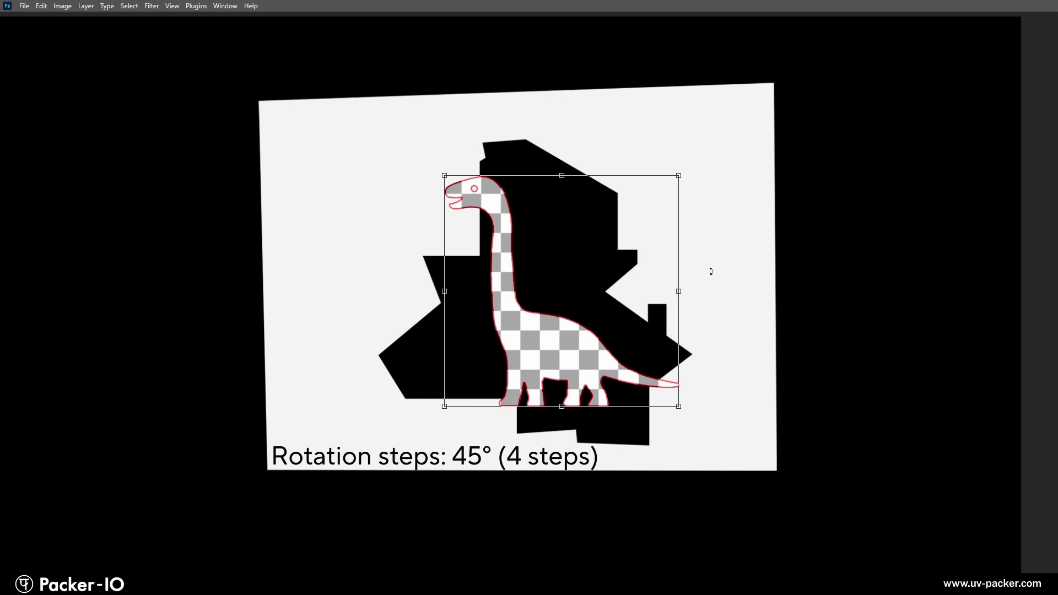
{"action": "left_click_drag", "start_coordinate": [711, 272], "coordinate": [685, 354]}
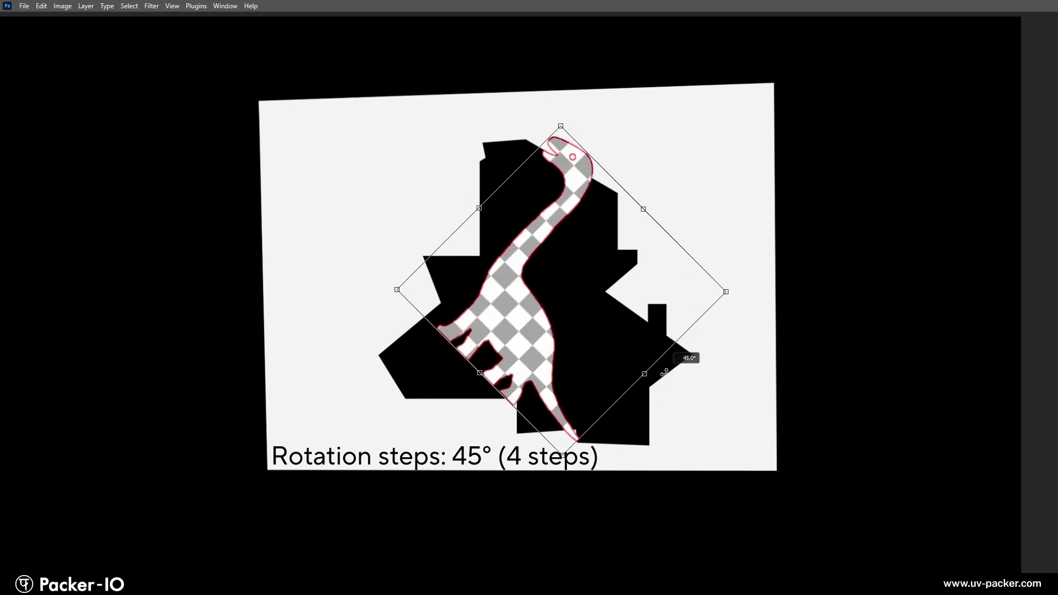
{"action": "mouse_move", "coordinate": [536, 313]}
{"action": "left_mouse_down"}
{"action": "mouse_move", "coordinate": [479, 328]}
{"action": "mouse_move", "coordinate": [518, 323]}
{"action": "left_mouse_up"}
{"action": "left_click_drag", "start_coordinate": [719, 303], "coordinate": [687, 412], "text": "shift"}
{"action": "mouse_move", "coordinate": [497, 310]}
{"action": "left_mouse_down"}
{"action": "mouse_move", "coordinate": [565, 341]}
{"action": "mouse_move", "coordinate": [488, 310]}
{"action": "left_mouse_up"}
{"action": "left_click_drag", "start_coordinate": [662, 294], "coordinate": [620, 409], "text": "shift"}
{"action": "mouse_move", "coordinate": [575, 287]}
{"action": "left_mouse_down"}
{"action": "mouse_move", "coordinate": [558, 321]}
{"action": "mouse_move", "coordinate": [608, 315]}
{"action": "mouse_move", "coordinate": [626, 346]}
{"action": "mouse_move", "coordinate": [557, 308]}
{"action": "mouse_move", "coordinate": [575, 298]}
{"action": "left_mouse_up"}
{"action": "left_click_drag", "start_coordinate": [670, 351], "coordinate": [606, 418], "text": "shift"}
{"action": "mouse_move", "coordinate": [574, 314]}
{"action": "left_mouse_down"}
{"action": "mouse_move", "coordinate": [600, 289]}
{"action": "mouse_move", "coordinate": [567, 303]}
{"action": "left_mouse_up"}
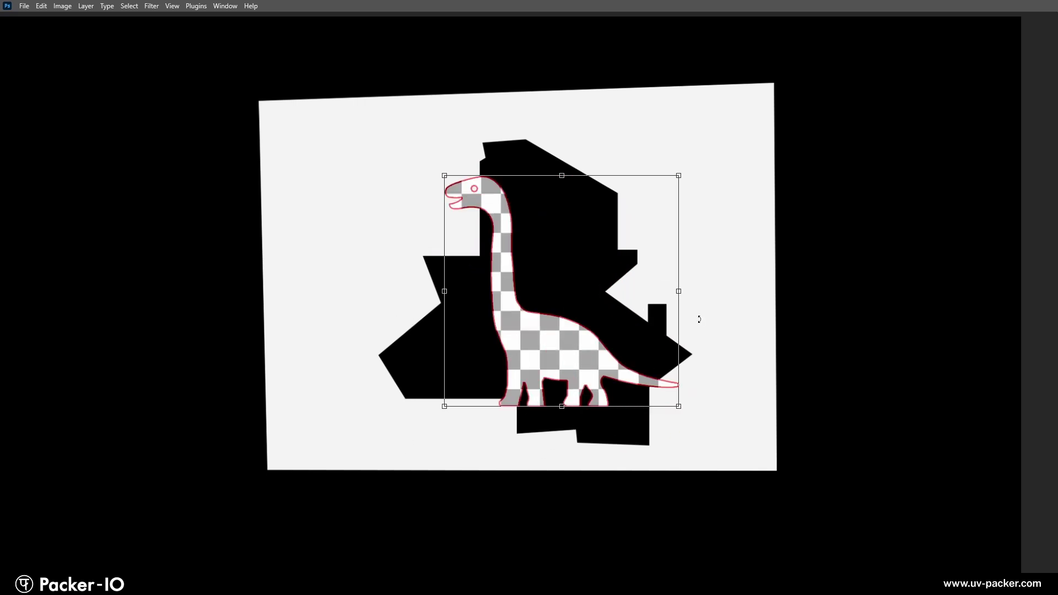
Step: Rotate the dinosaur island by 23°, move it into the free UV space and undo the transformation
{"action": "left_click_drag", "start_coordinate": [692, 314], "coordinate": [683, 375]}
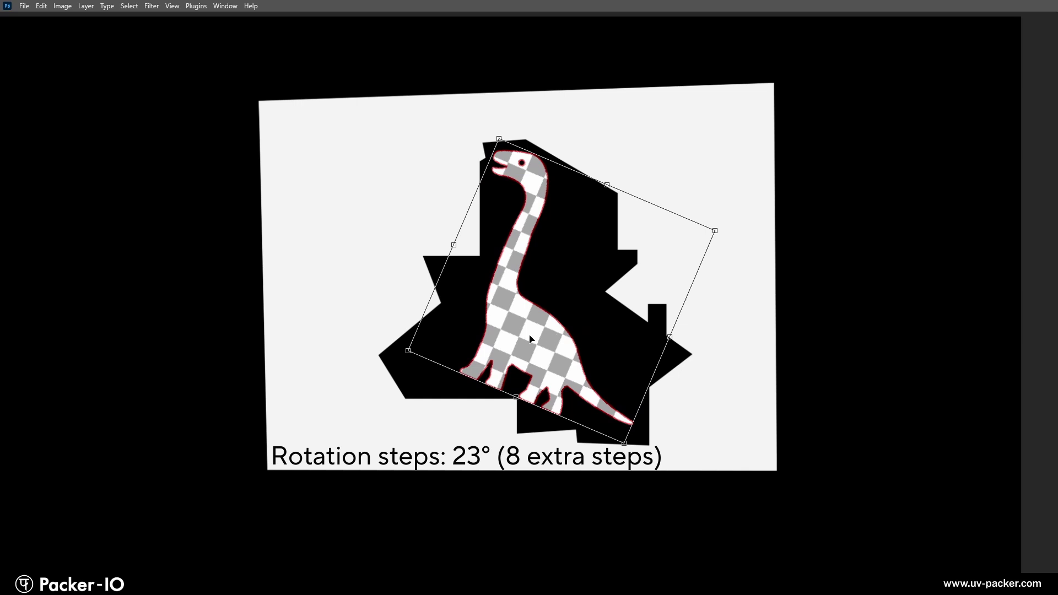
{"action": "left_click_drag", "start_coordinate": [531, 339], "coordinate": [551, 354]}
{"action": "key", "text": "Return"}
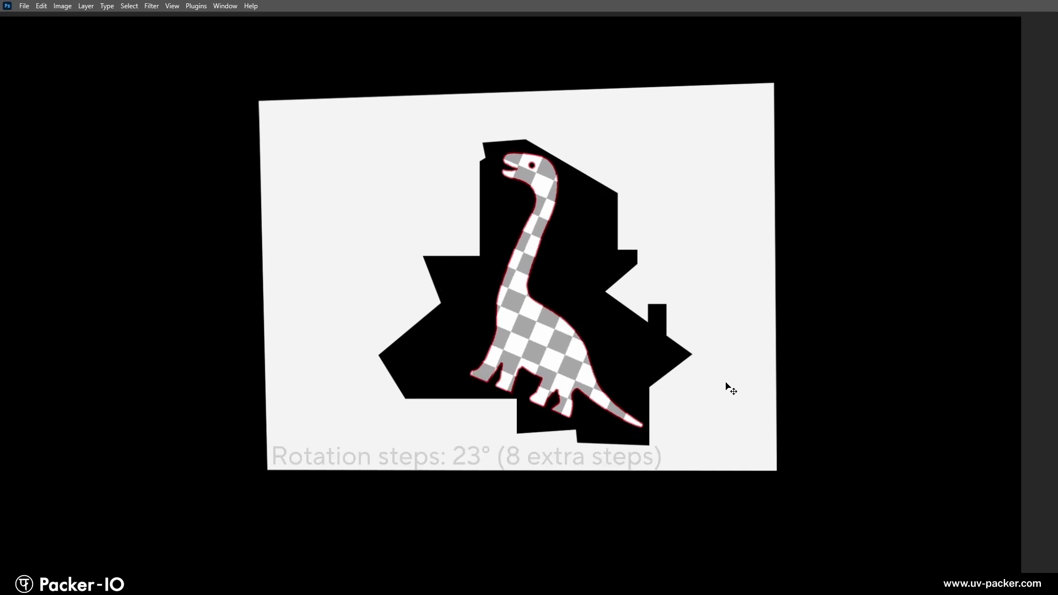
{"action": "key", "text": "ctrl+z"}
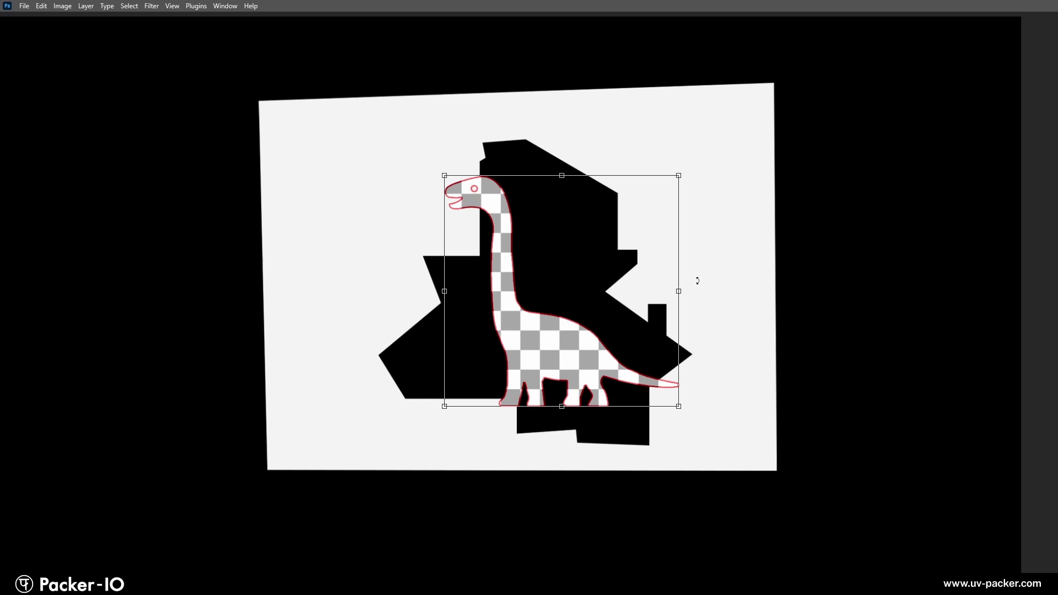
Step: Fit the dinosaur island into the free UV space by alternately rotating it clockwise in small increments and shifting it
{"action": "left_click_drag", "start_coordinate": [698, 281], "coordinate": [698, 293]}
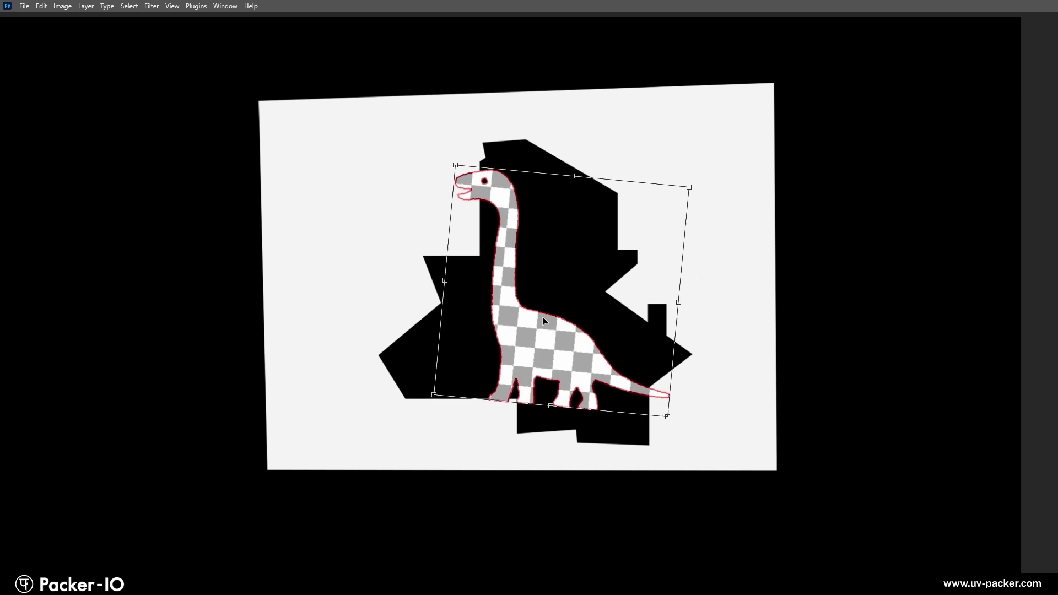
{"action": "mouse_move", "coordinate": [542, 321]}
{"action": "left_mouse_down"}
{"action": "mouse_move", "coordinate": [567, 294]}
{"action": "mouse_move", "coordinate": [554, 321]}
{"action": "mouse_move", "coordinate": [530, 314]}
{"action": "mouse_move", "coordinate": [586, 315]}
{"action": "mouse_move", "coordinate": [527, 340]}
{"action": "mouse_move", "coordinate": [520, 324]}
{"action": "mouse_move", "coordinate": [551, 314]}
{"action": "left_mouse_up"}
{"action": "left_click_drag", "start_coordinate": [713, 337], "coordinate": [712, 345]}
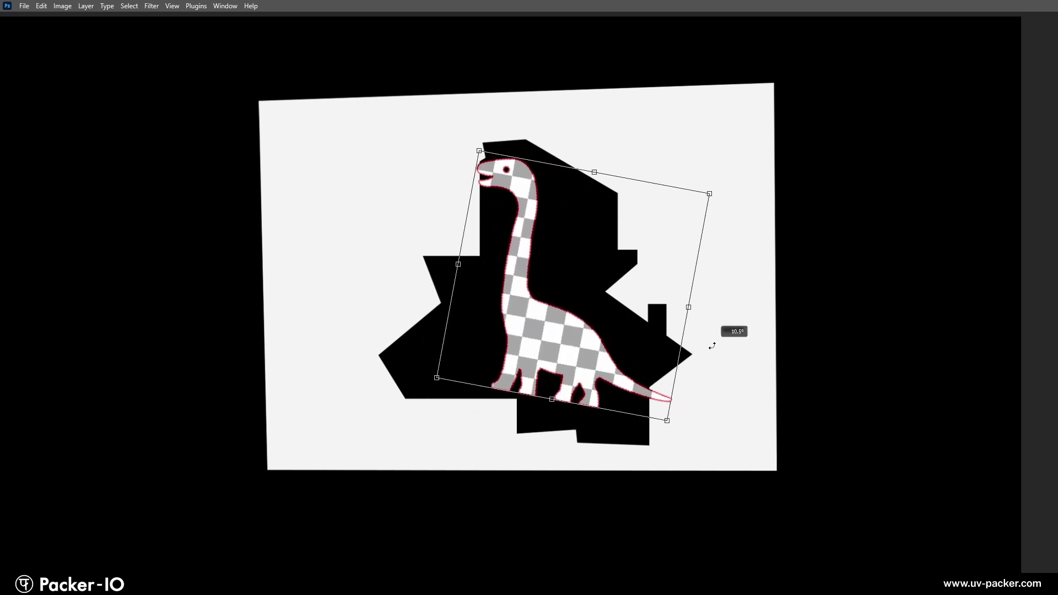
{"action": "mouse_move", "coordinate": [548, 344]}
{"action": "left_mouse_down"}
{"action": "mouse_move", "coordinate": [532, 325]}
{"action": "mouse_move", "coordinate": [567, 350]}
{"action": "mouse_move", "coordinate": [542, 368]}
{"action": "mouse_move", "coordinate": [541, 347]}
{"action": "left_mouse_up"}
{"action": "left_click_drag", "start_coordinate": [714, 365], "coordinate": [706, 373]}
{"action": "mouse_move", "coordinate": [560, 367]}
{"action": "left_mouse_down"}
{"action": "mouse_move", "coordinate": [558, 340]}
{"action": "mouse_move", "coordinate": [547, 386]}
{"action": "mouse_move", "coordinate": [546, 363]}
{"action": "left_mouse_up"}
{"action": "left_click_drag", "start_coordinate": [715, 384], "coordinate": [707, 396]}
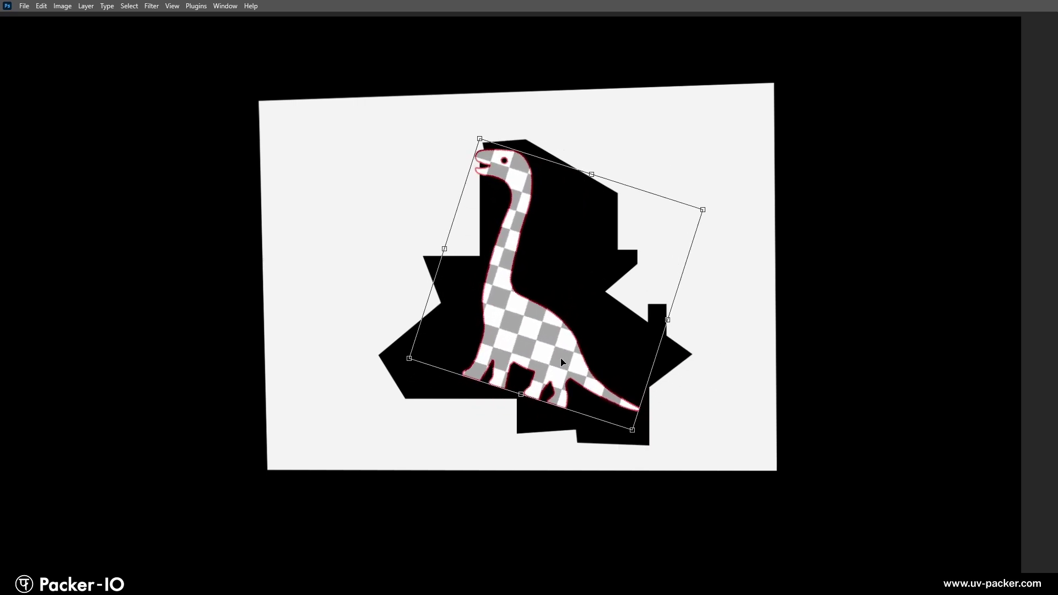
{"action": "mouse_move", "coordinate": [561, 359]}
{"action": "left_mouse_down"}
{"action": "mouse_move", "coordinate": [584, 368]}
{"action": "mouse_move", "coordinate": [568, 375]}
{"action": "left_mouse_up"}
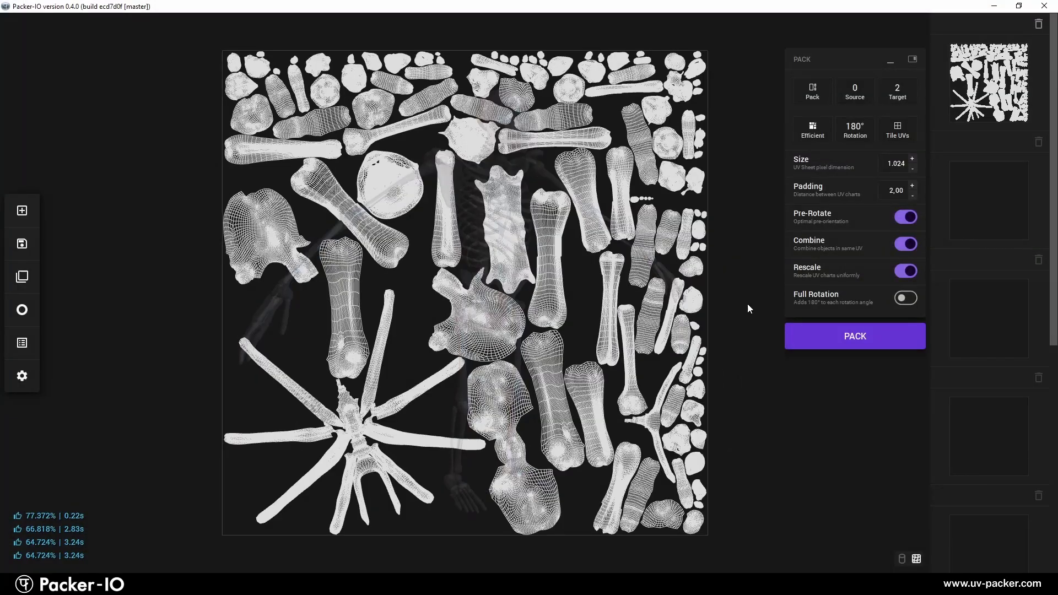
Step: Switch to Packer-IO, pack the skeleton's UVs with 180° rotation and repack them with a smaller rotation step
{"action": "left_click", "coordinate": [831, 335]}
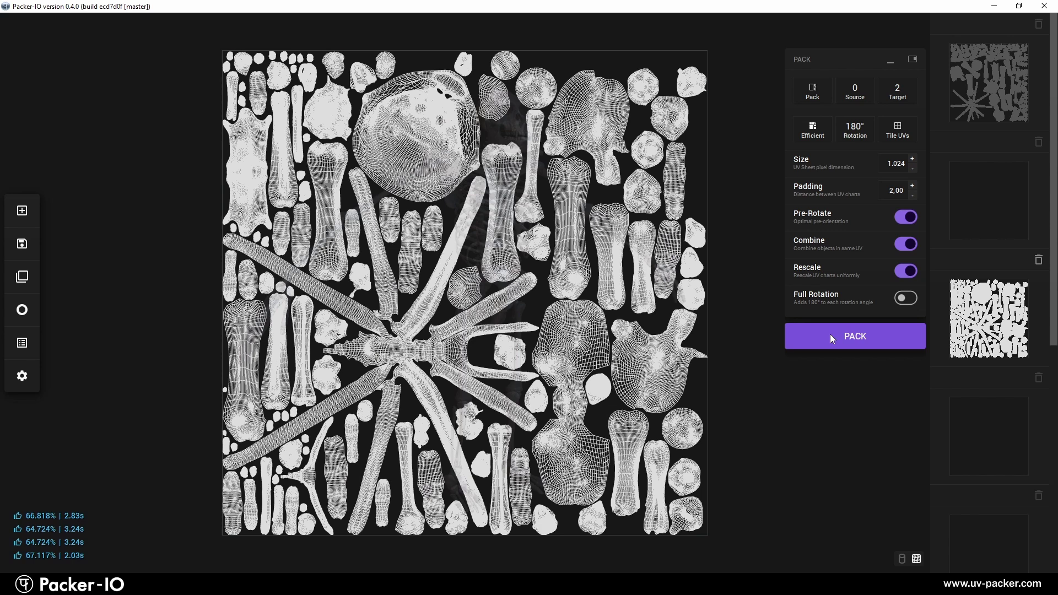
{"action": "left_click", "coordinate": [861, 137]}
{"action": "left_click", "coordinate": [856, 173]}
{"action": "left_click", "coordinate": [852, 340]}
Step: Set the rotation step to 45° and repack the skeleton's UVs
{"action": "left_click", "coordinate": [856, 130]}
{"action": "left_click", "coordinate": [858, 188]}
{"action": "left_click", "coordinate": [874, 334]}
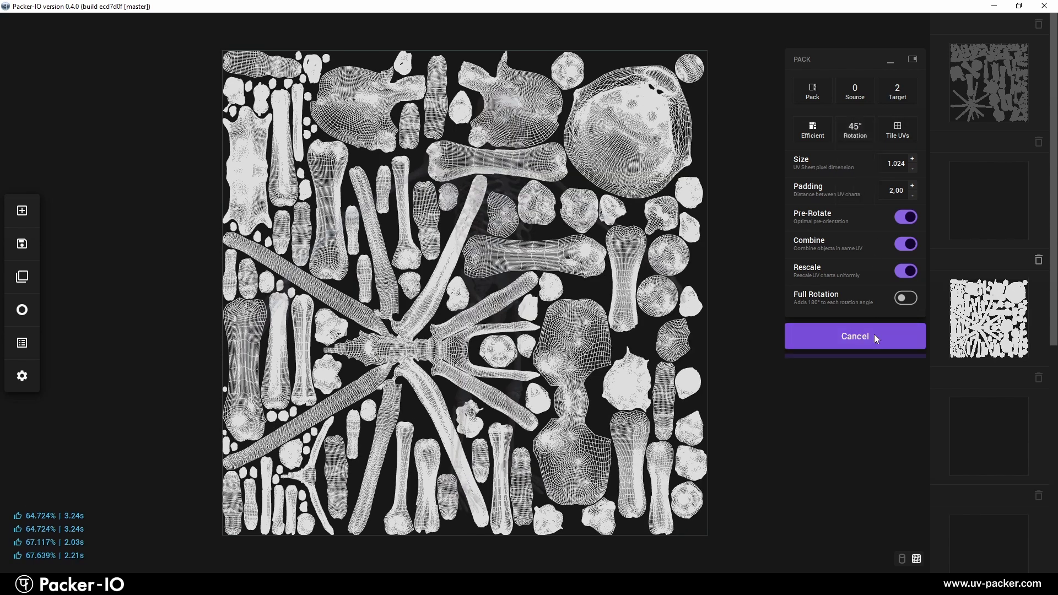
Step: Set the rotation step to 23° and repack the skeleton's UVs
{"action": "left_click", "coordinate": [855, 130]}
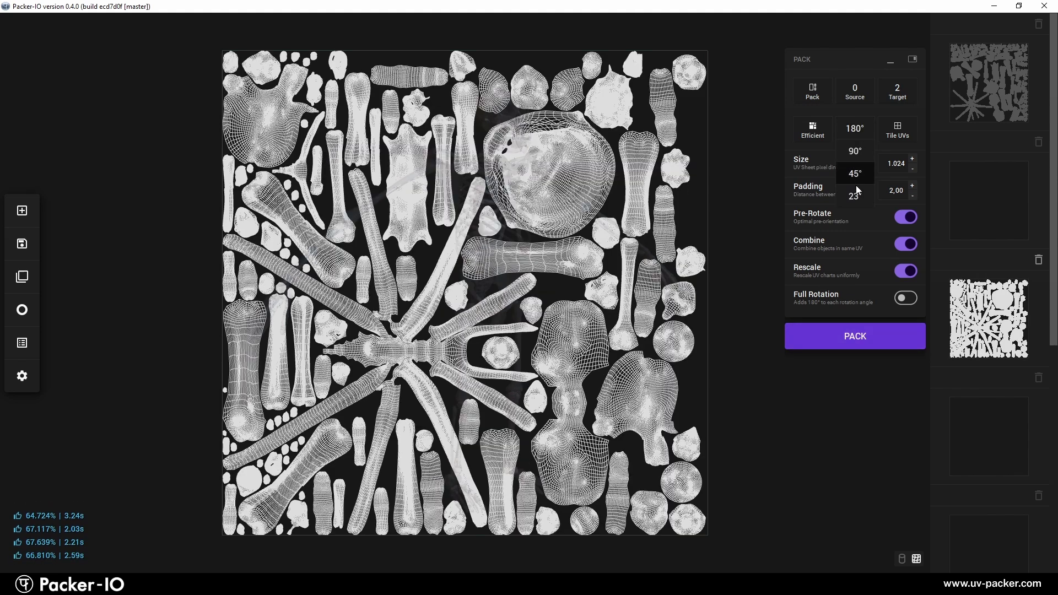
{"action": "left_click", "coordinate": [856, 185]}
{"action": "left_click", "coordinate": [897, 335]}
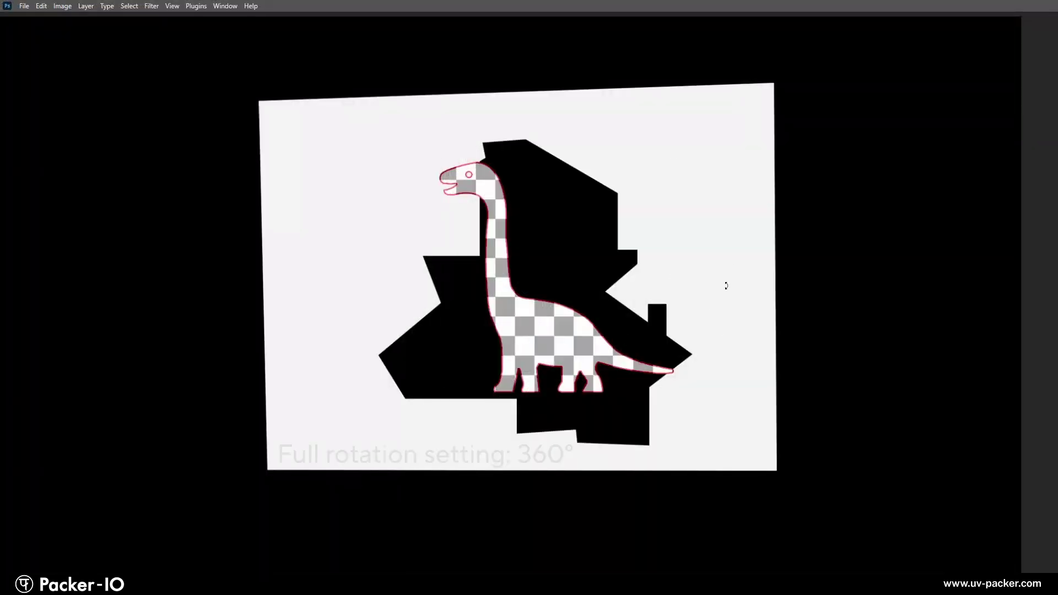
Step: Switch to Photoshop and free-transform the dinosaur island through a wide range of rotation angles
{"action": "left_click_drag", "start_coordinate": [725, 284], "coordinate": [659, 418]}
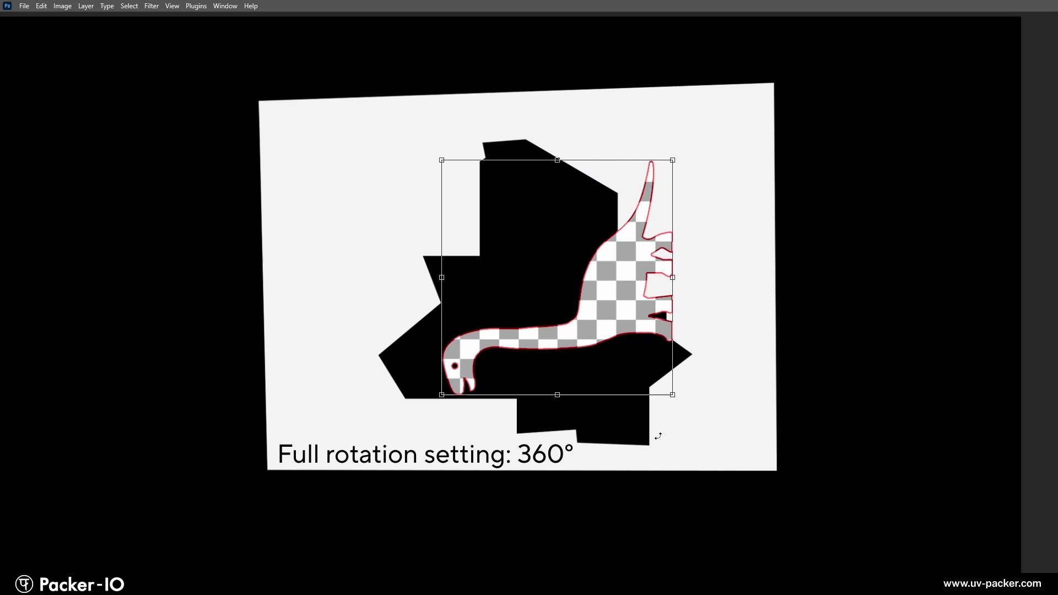
{"action": "left_click_drag", "start_coordinate": [656, 432], "coordinate": [727, 366]}
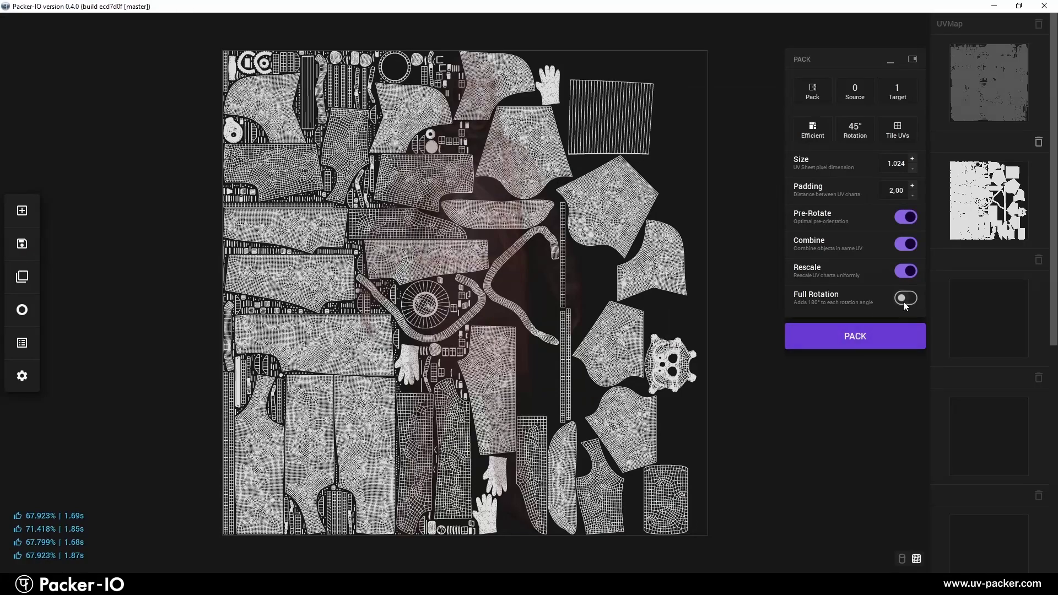
Step: Switch to Packer-IO, enable Full Rotation and repack the character's UVs at the 45° rotation step
{"action": "left_click", "coordinate": [905, 298]}
{"action": "left_click", "coordinate": [877, 342]}
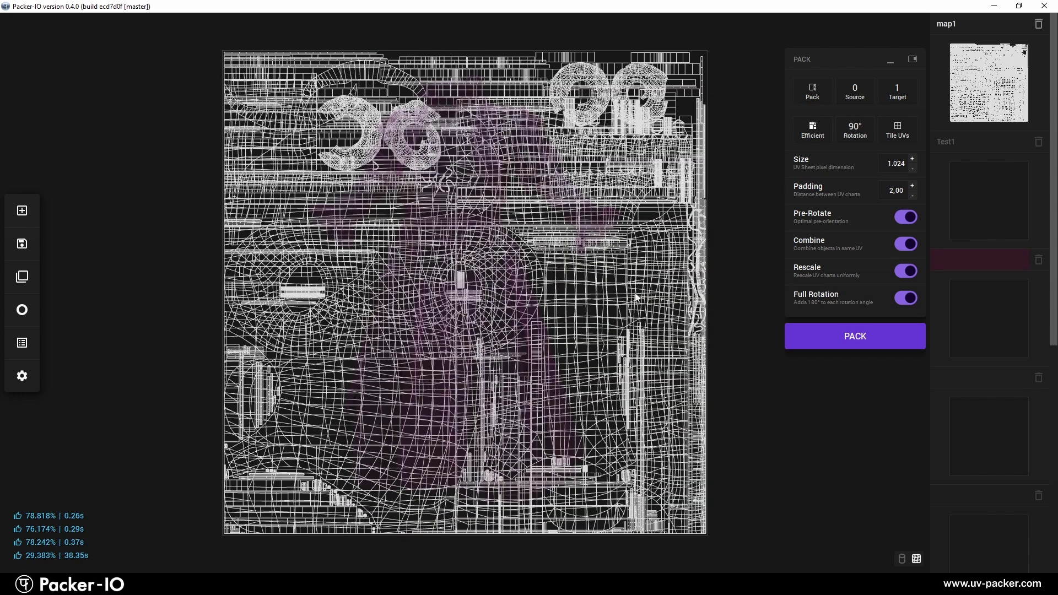
Step: Show the dress in 3D, choose its UV tile layout and pack its UVs
{"action": "key", "text": "Tab"}
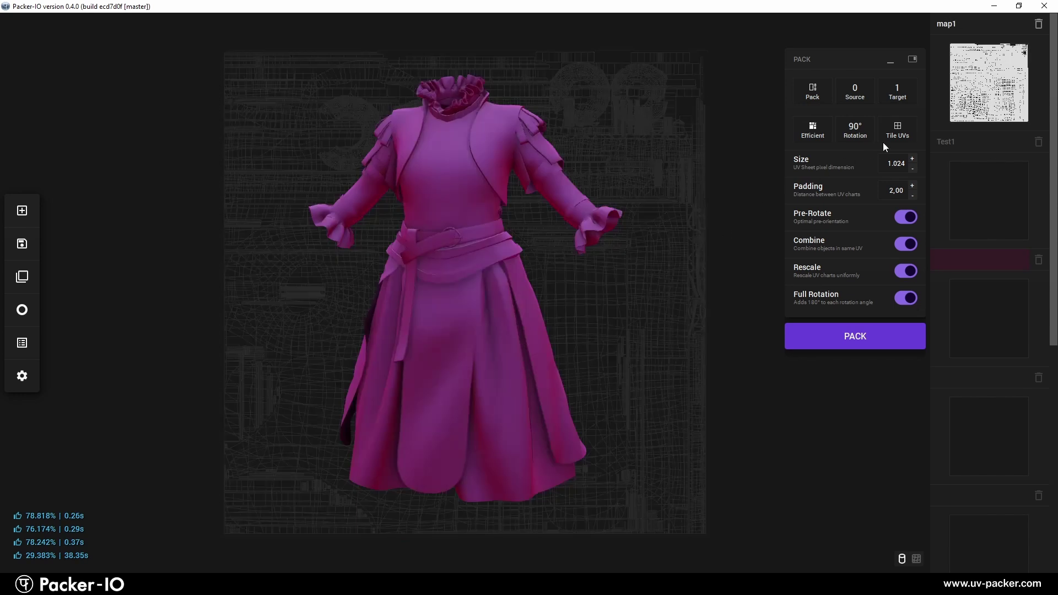
{"action": "left_click", "coordinate": [899, 133]}
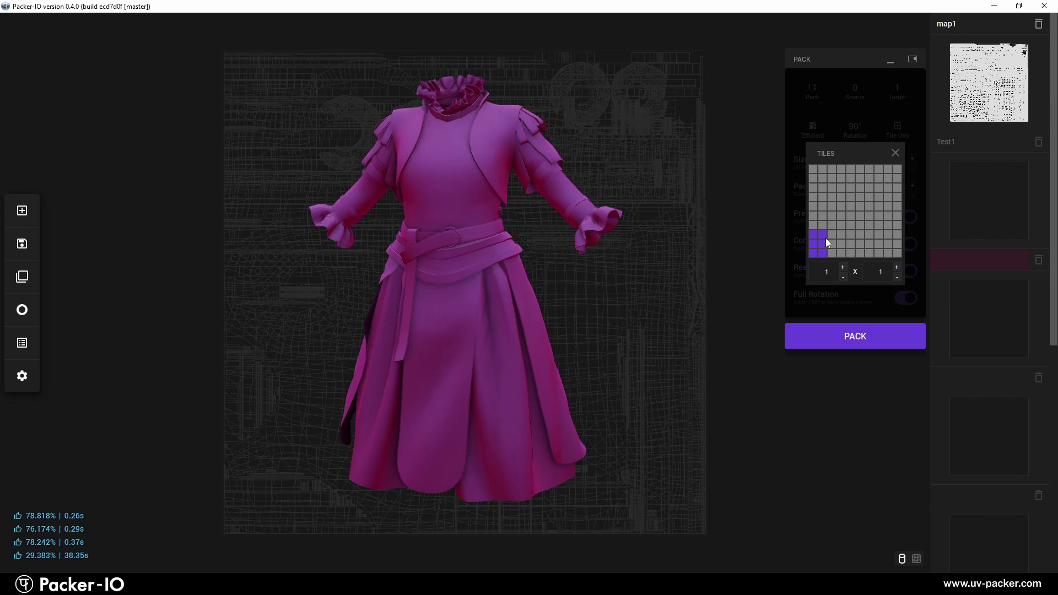
{"action": "left_click", "coordinate": [895, 155]}
{"action": "left_click", "coordinate": [864, 336]}
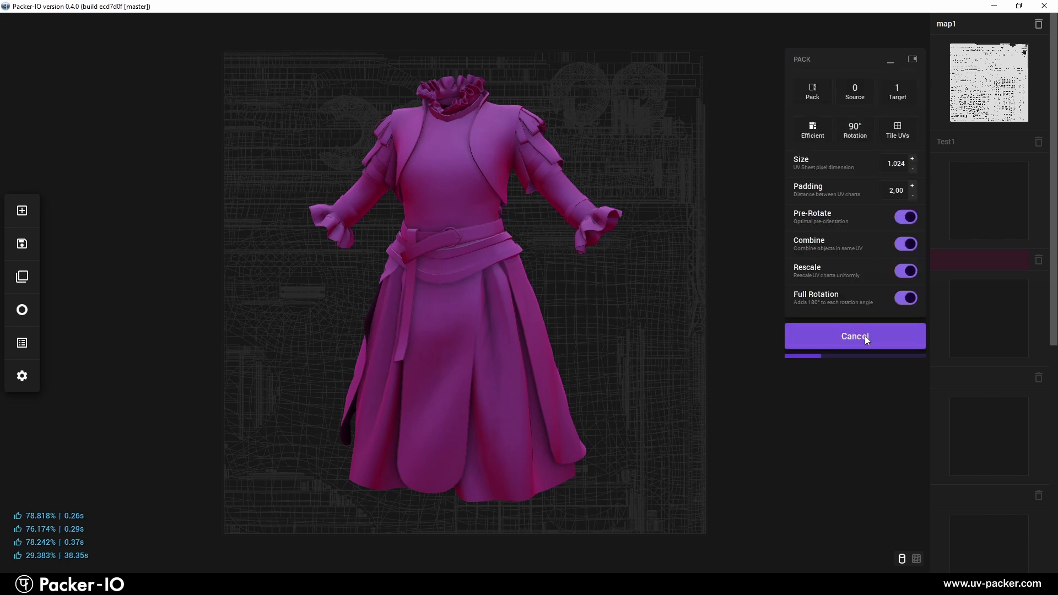
{"action": "scroll", "coordinate": [668, 316], "scroll_direction": "down", "scroll_amount": 3}
{"action": "middle_click_drag", "start_coordinate": [664, 304], "coordinate": [562, 410]}
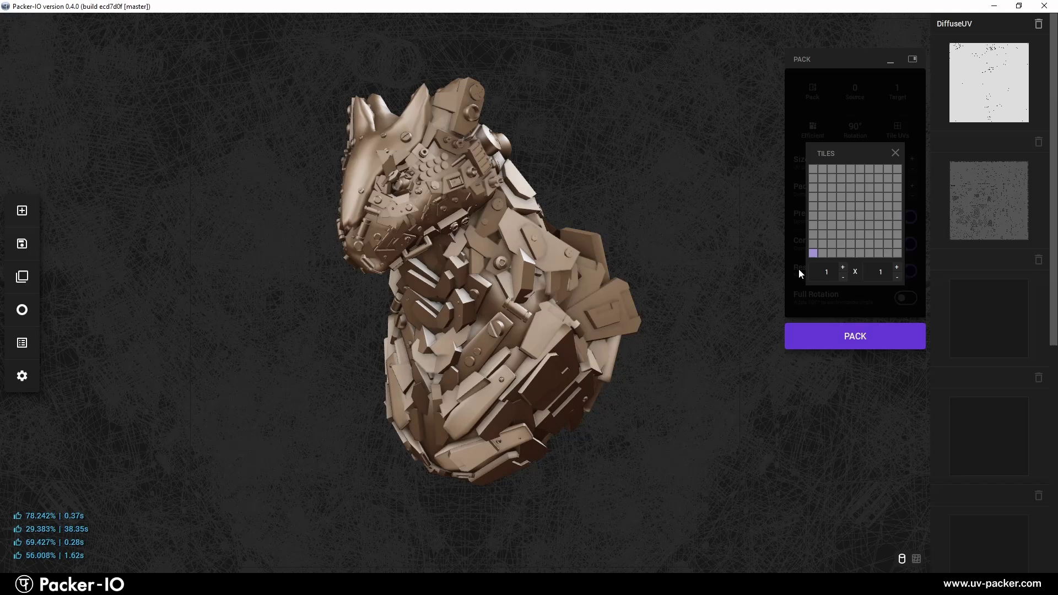
Step: Set the UV tile grid to 4 × 4 for the armoured creature and pack its UVs
{"action": "left_click", "coordinate": [842, 223]}
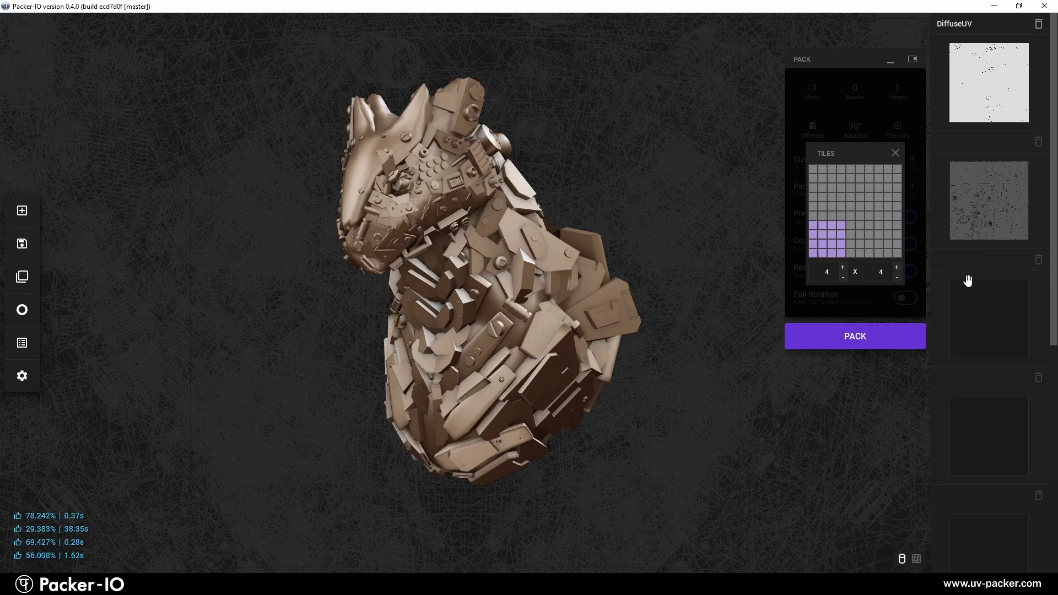
{"action": "left_click", "coordinate": [884, 334]}
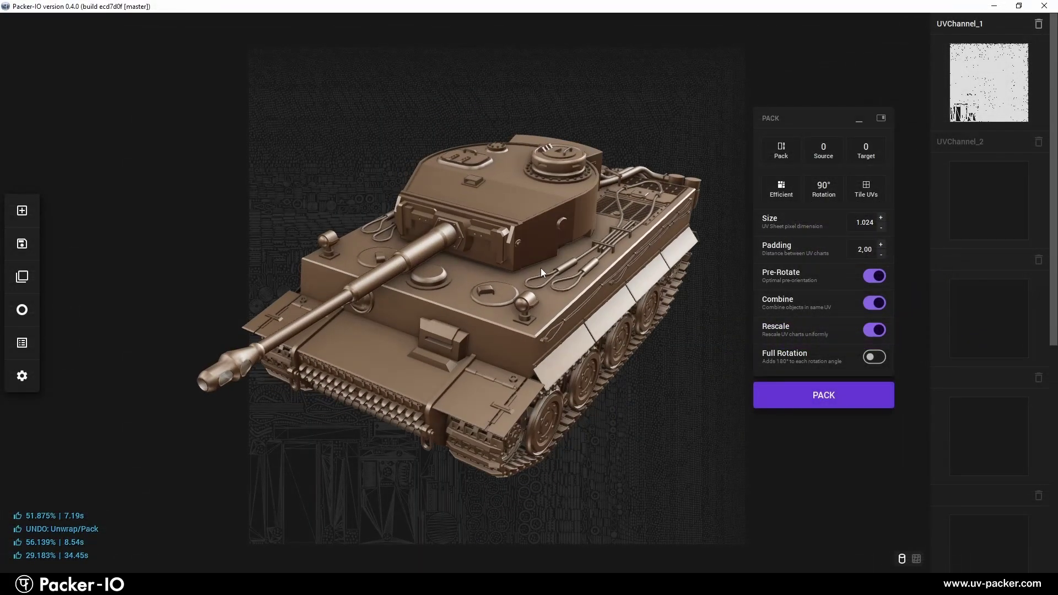
Step: Show the tank's UV layout and set its UV tile grid to 7 × 7 and after that to 4 × 4
{"action": "key", "text": "Tab"}
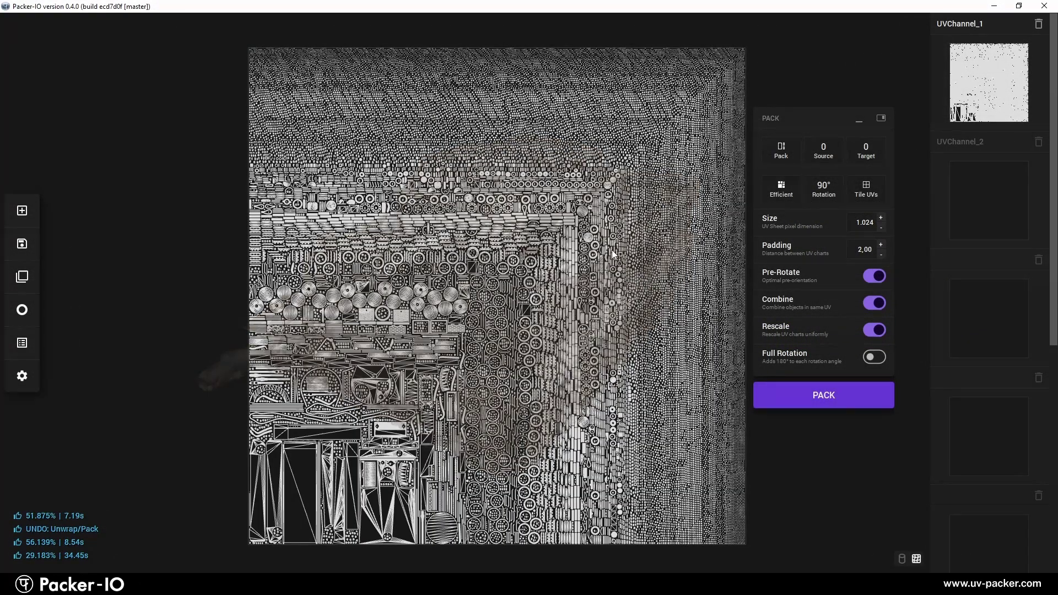
{"action": "left_click", "coordinate": [878, 188]}
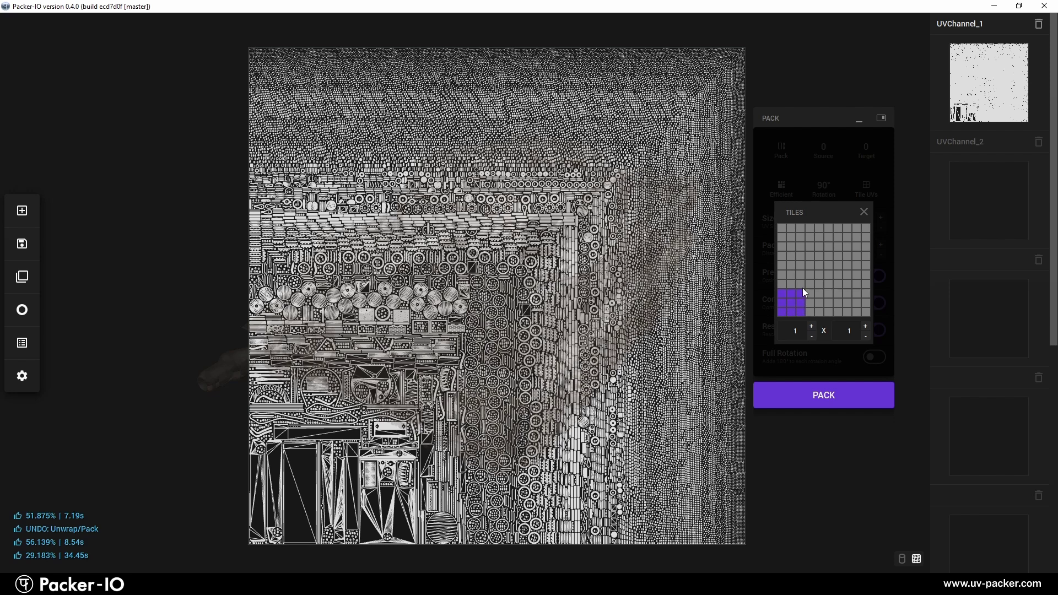
{"action": "left_click", "coordinate": [837, 256]}
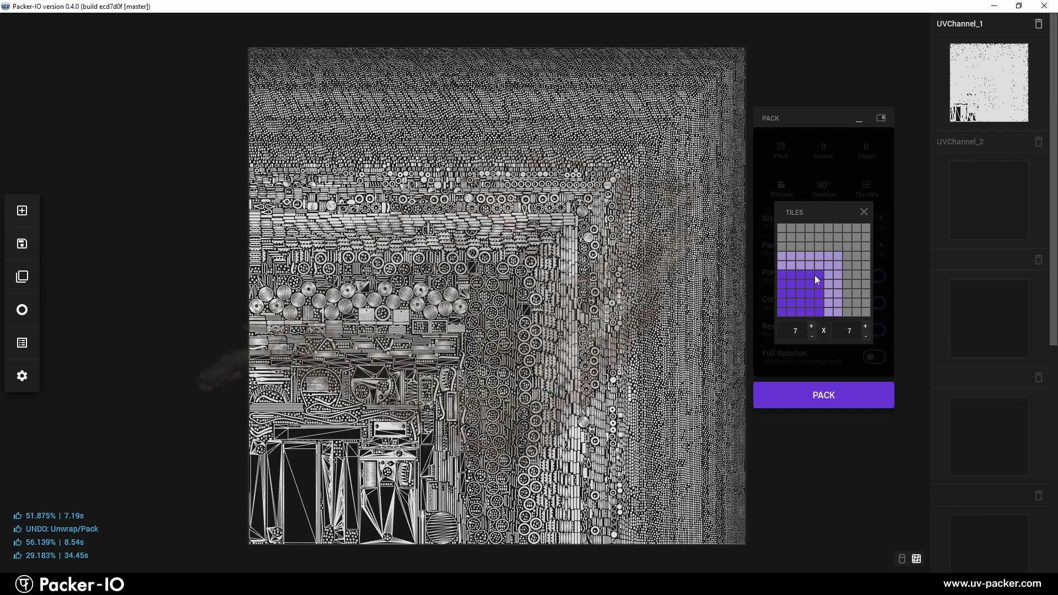
{"action": "left_click", "coordinate": [814, 282]}
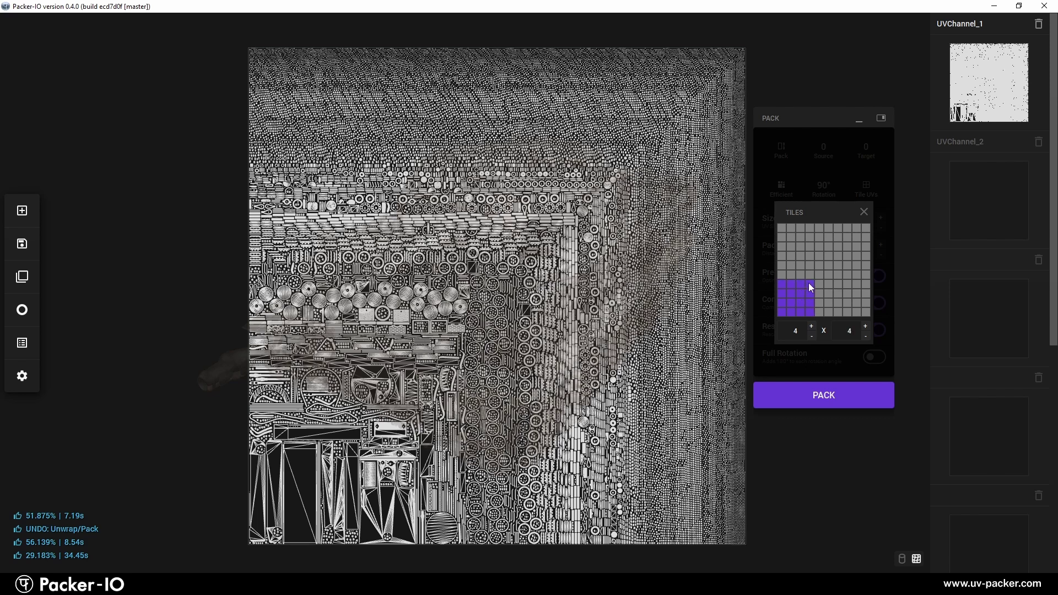
Step: Reduce the UV tile grid to 3 × 3, pack the tank's UVs and inspect the tiled layout
{"action": "left_click", "coordinate": [812, 335]}
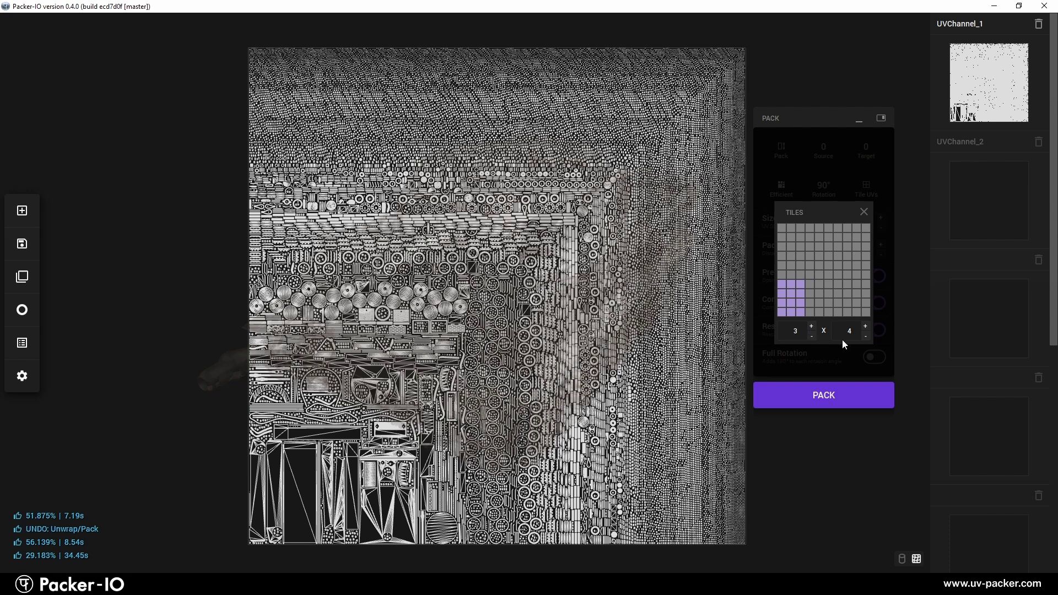
{"action": "left_click", "coordinate": [866, 336]}
{"action": "left_click", "coordinate": [855, 394]}
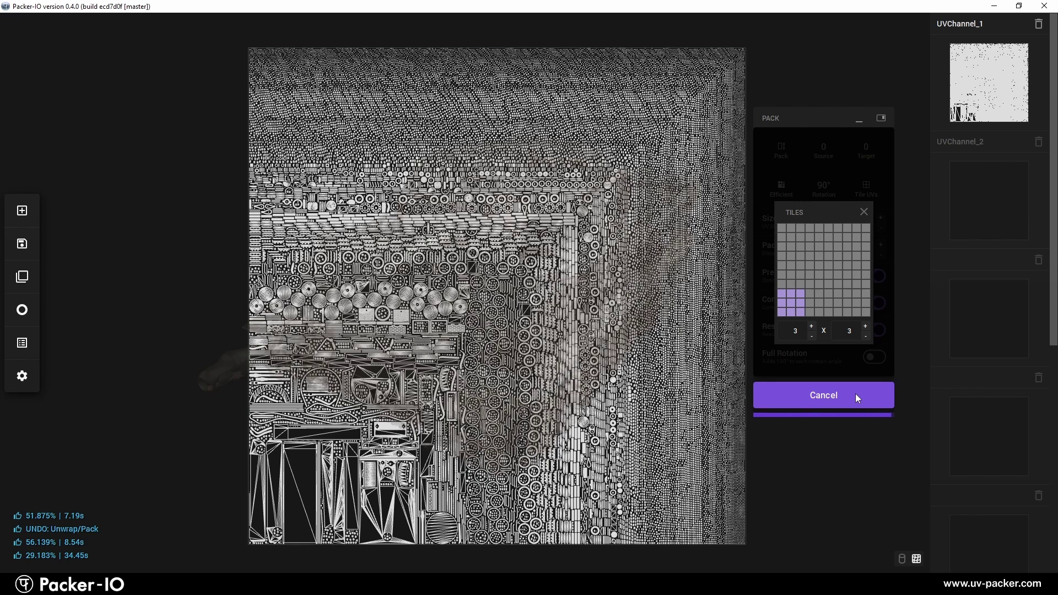
{"action": "scroll", "coordinate": [625, 312], "scroll_direction": "up", "scroll_amount": 2}
{"action": "scroll", "coordinate": [624, 313], "scroll_direction": "down", "scroll_amount": 3}
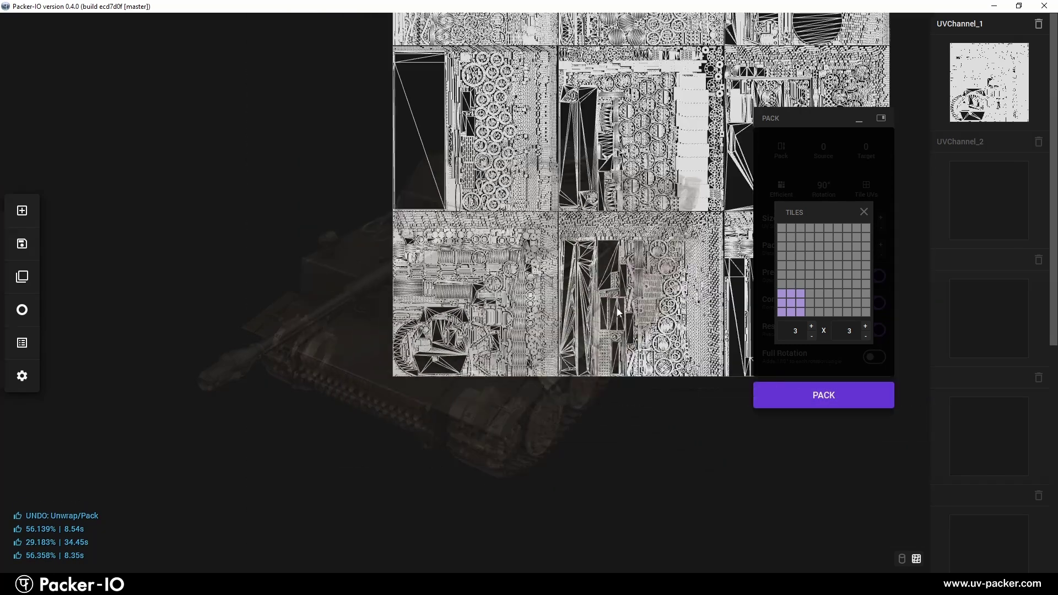
{"action": "middle_click_drag", "start_coordinate": [641, 224], "coordinate": [486, 381]}
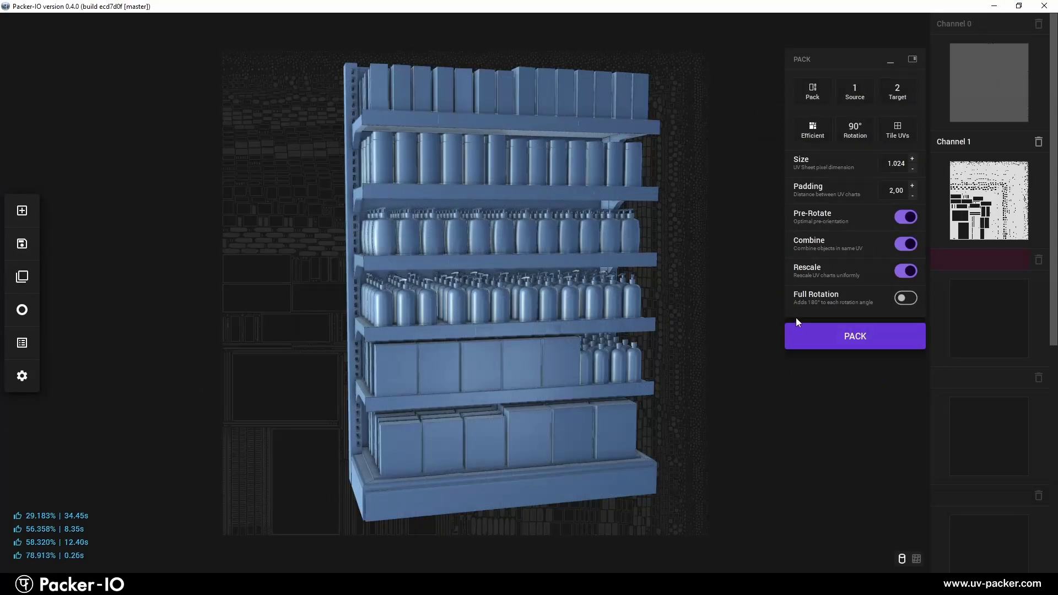
Step: Show the store shelf's UV layout and set the UV sheet size to 2048 pixels
{"action": "left_click_drag", "start_coordinate": [622, 295], "coordinate": [550, 293]}
{"action": "key", "text": "Tab"}
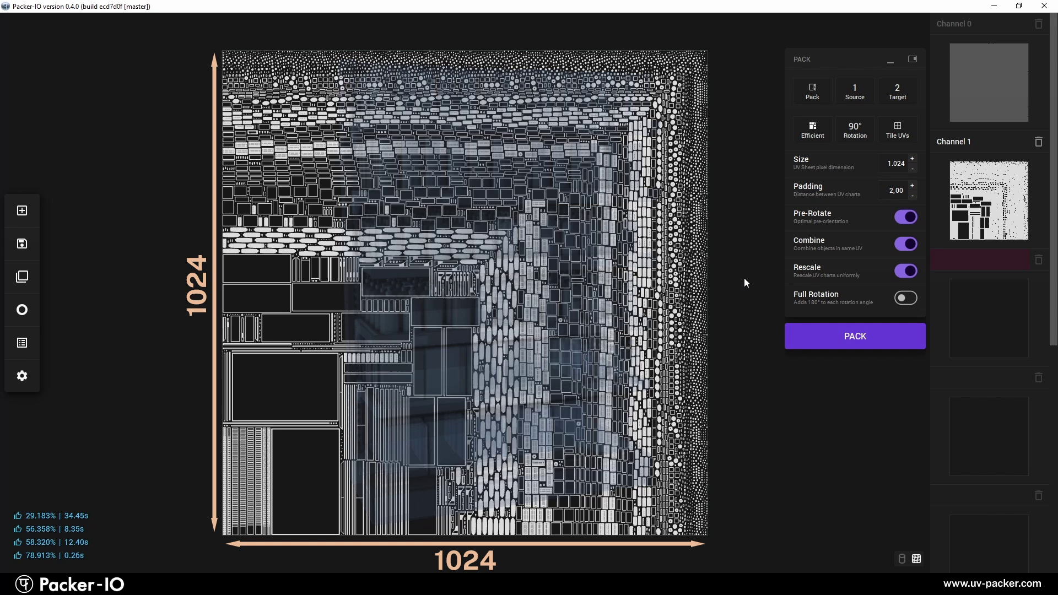
{"action": "double_click", "coordinate": [896, 164]}
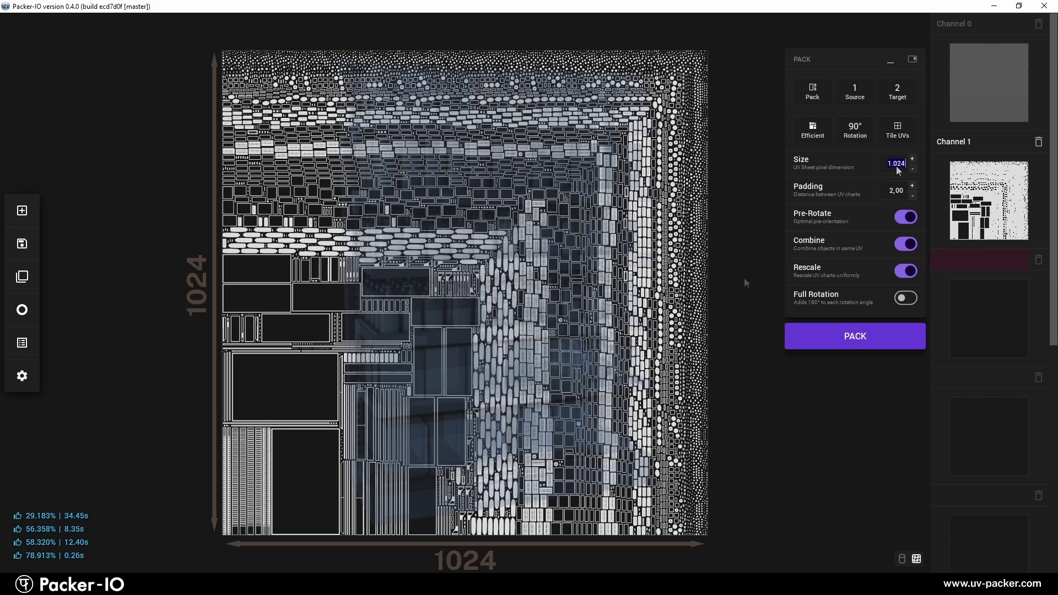
{"action": "type", "text": "2048"}
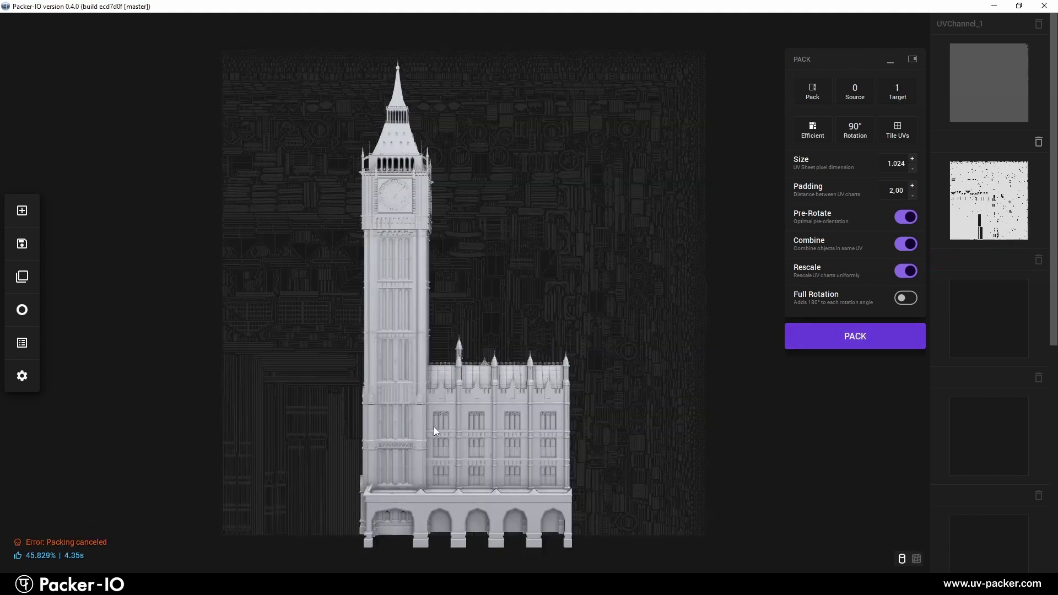
Step: Examine the clock tower model and its packed UV layout
{"action": "left_click_drag", "start_coordinate": [434, 427], "coordinate": [508, 435]}
{"action": "key", "text": "Tab"}
{"action": "left_click_drag", "start_coordinate": [304, 462], "coordinate": [434, 413]}
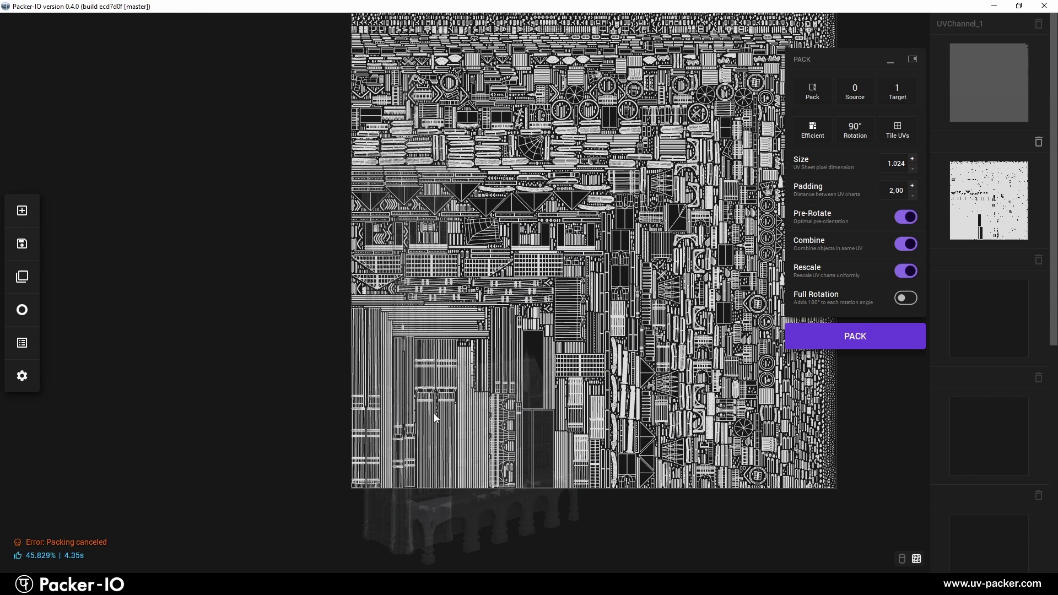
Step: Compare the spacing between the clock tower's UV charts at padding 2 and at padding 12
{"action": "scroll", "coordinate": [434, 414], "scroll_direction": "up", "scroll_amount": 5}
{"action": "scroll", "coordinate": [444, 461], "scroll_direction": "up", "scroll_amount": 8}
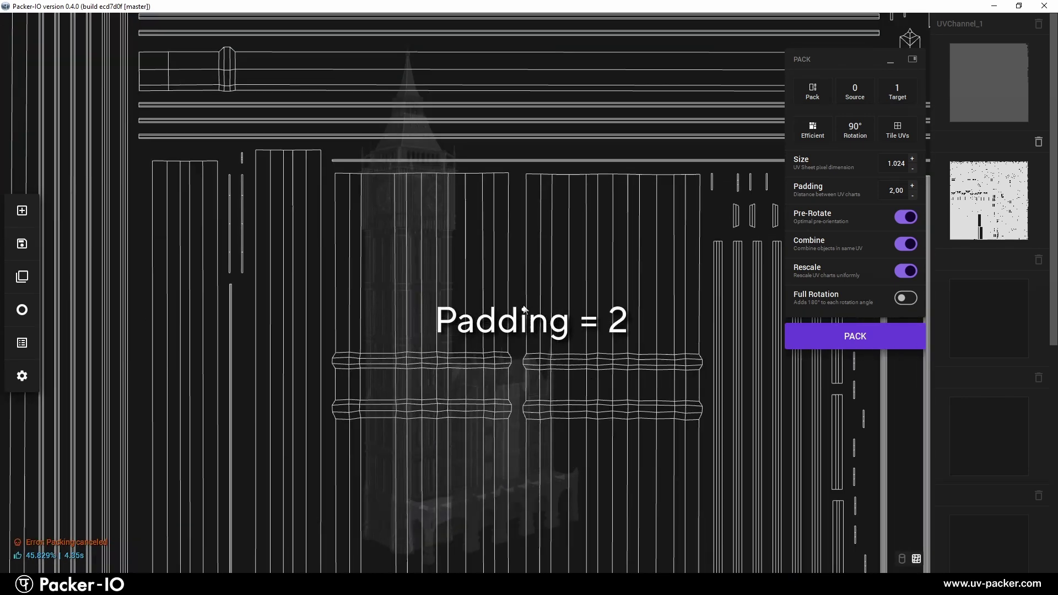
{"action": "scroll", "coordinate": [610, 350], "scroll_direction": "down", "scroll_amount": 10}
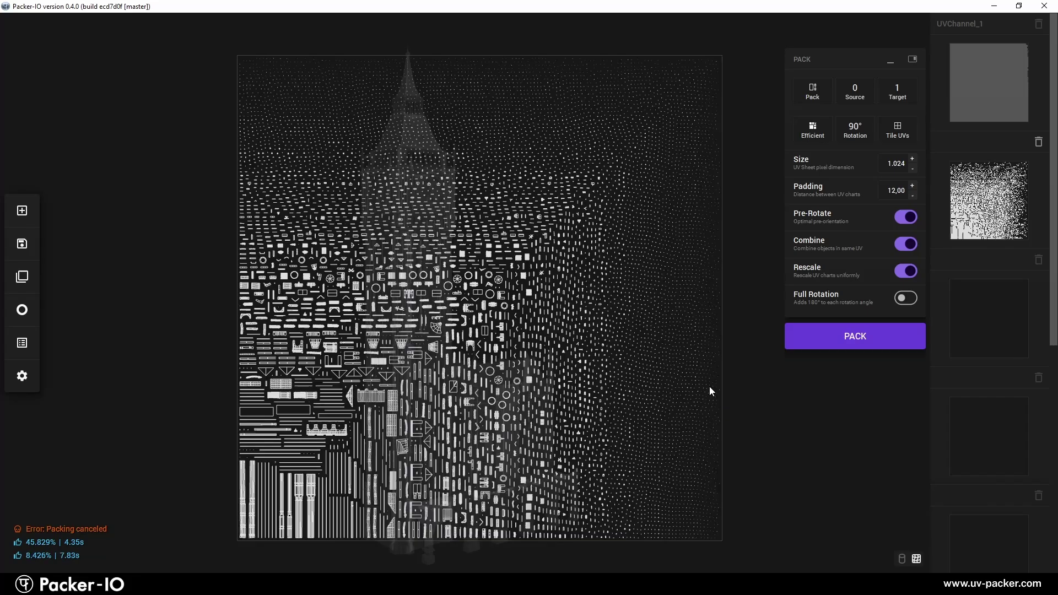
{"action": "scroll", "coordinate": [451, 407], "scroll_direction": "up", "scroll_amount": 6}
{"action": "scroll", "coordinate": [450, 407], "scroll_direction": "up", "scroll_amount": 5}
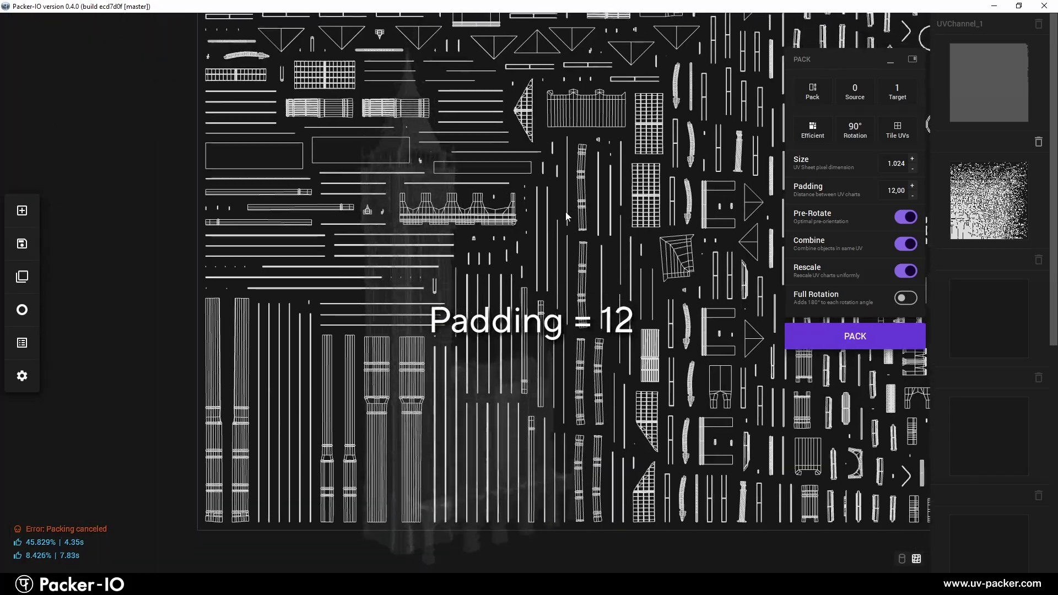
{"action": "scroll", "coordinate": [336, 396], "scroll_direction": "down", "scroll_amount": 10}
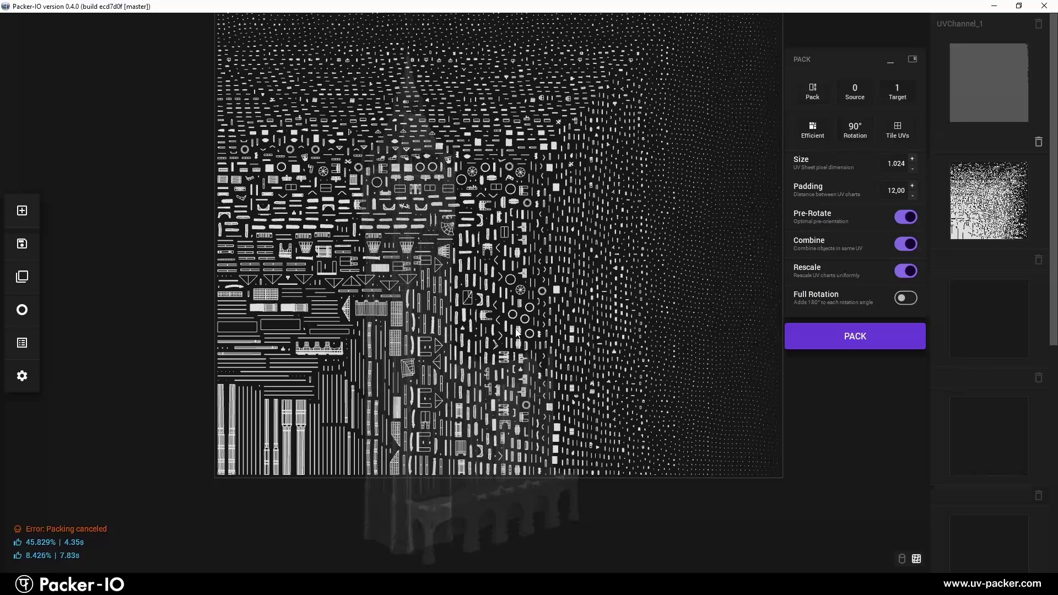
Step: Set the padding to 0, repack the clock tower's UVs and inspect the chart spacing up close
{"action": "left_click", "coordinate": [894, 192]}
{"action": "type", "text": "0"}
{"action": "key", "text": "Return"}
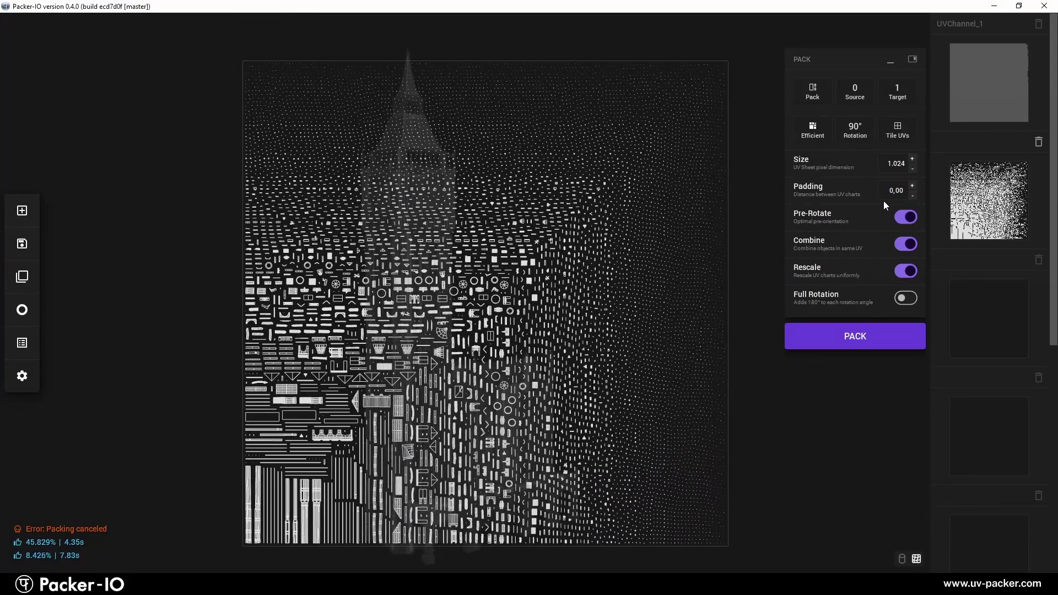
{"action": "left_click", "coordinate": [907, 339]}
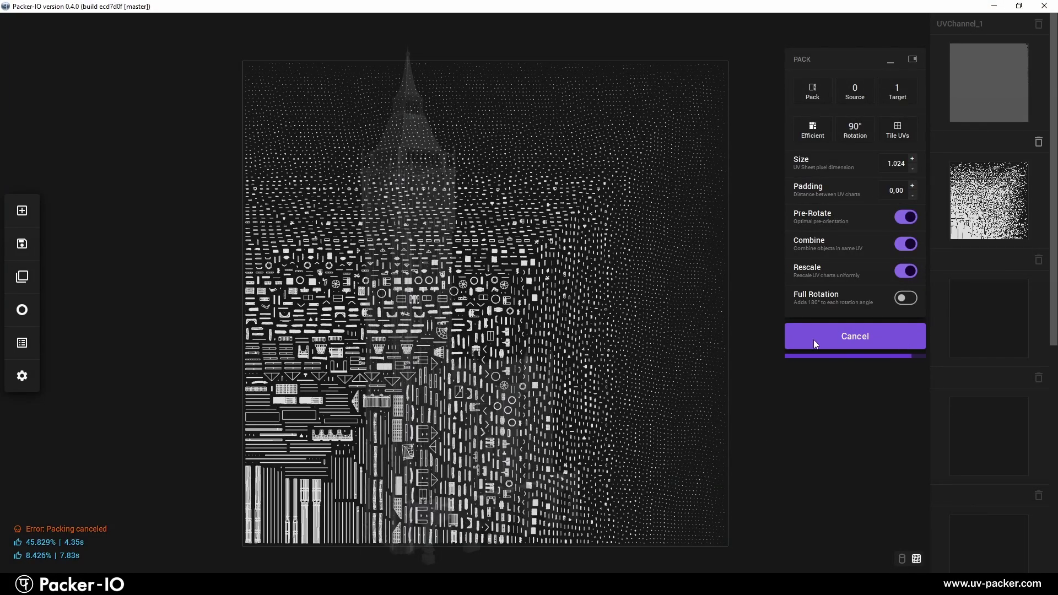
{"action": "scroll", "coordinate": [421, 292], "scroll_direction": "up", "scroll_amount": 8}
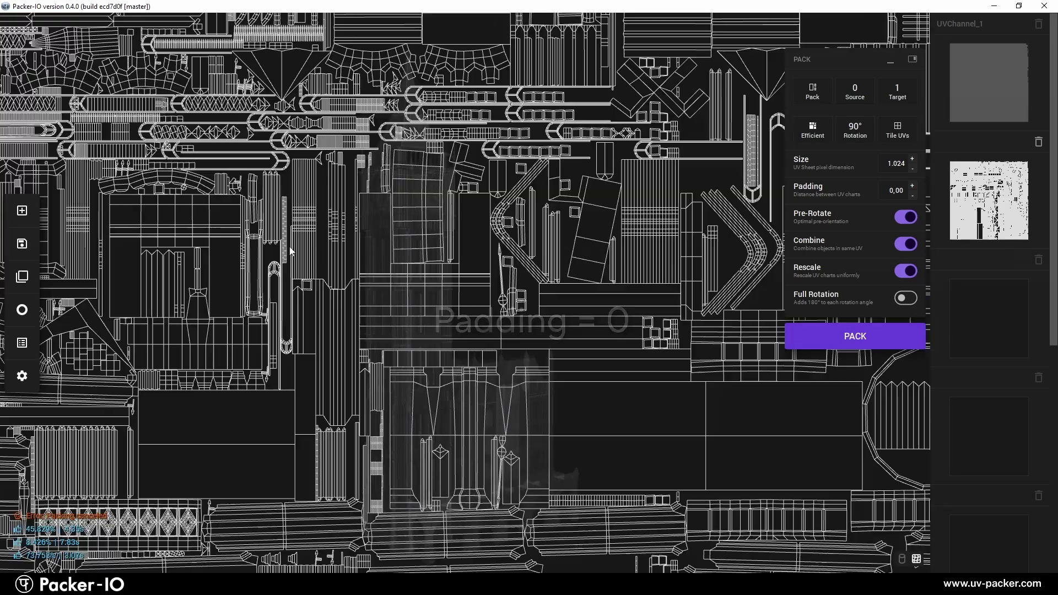
{"action": "middle_click_drag", "start_coordinate": [291, 251], "coordinate": [575, 349]}
{"action": "scroll", "coordinate": [458, 294], "scroll_direction": "up", "scroll_amount": 5}
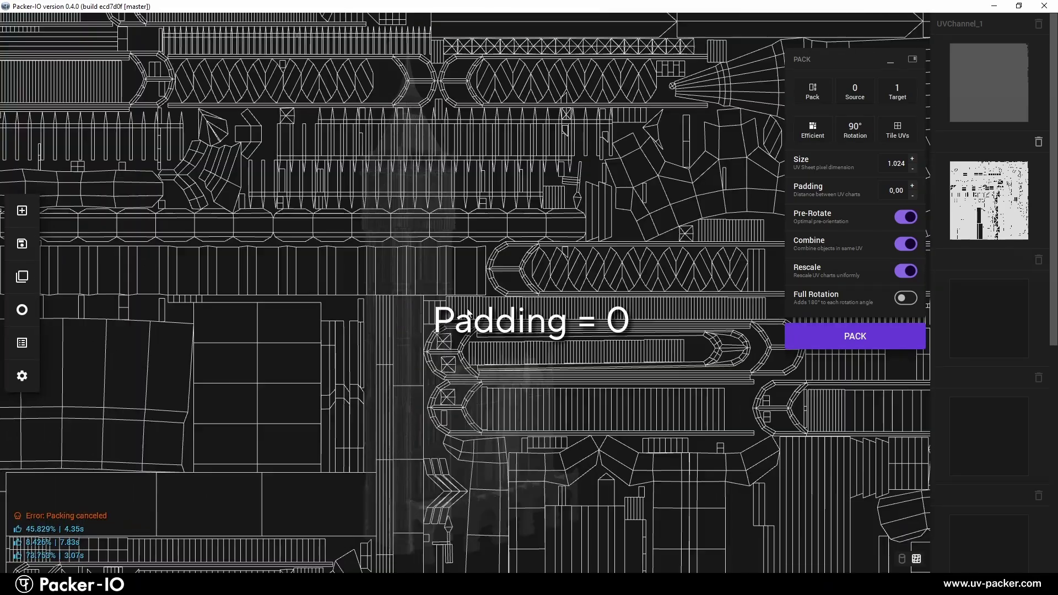
{"action": "middle_click_drag", "start_coordinate": [458, 294], "coordinate": [643, 286]}
{"action": "middle_click_drag", "start_coordinate": [409, 352], "coordinate": [599, 402]}
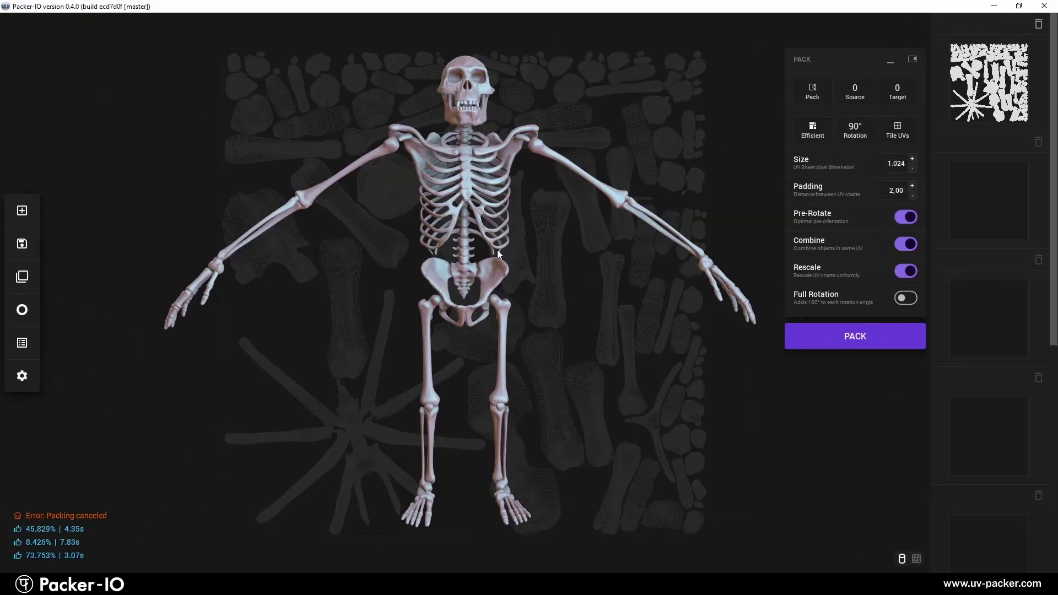
Step: Pack the skeleton's UVs into target channel 1 with Pre-Rotate enabled and compare the result with the original layout
{"action": "key", "text": "Tab"}
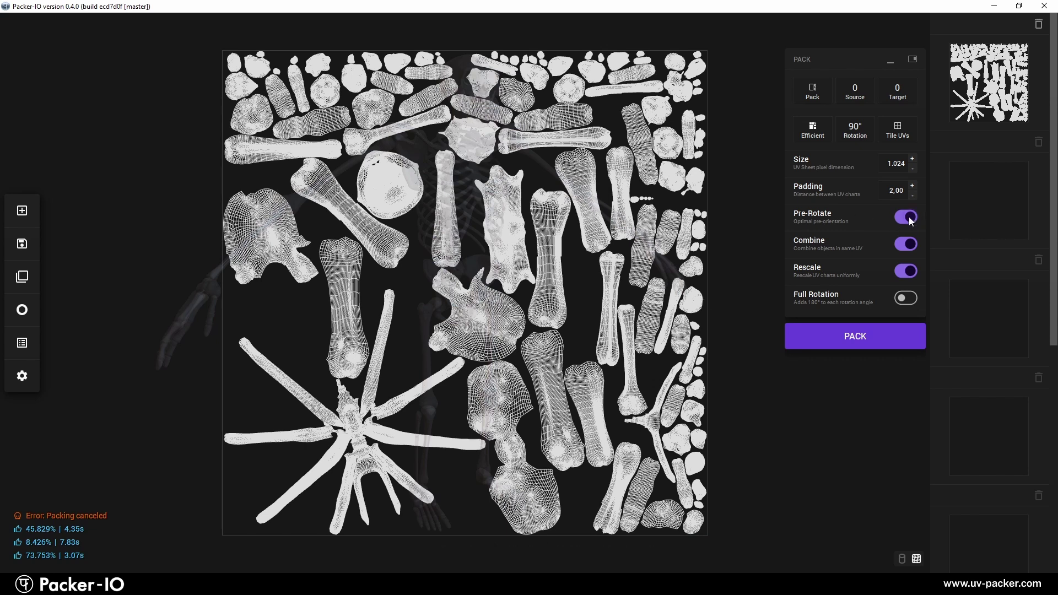
{"action": "left_click", "coordinate": [900, 98]}
{"action": "left_click", "coordinate": [845, 345]}
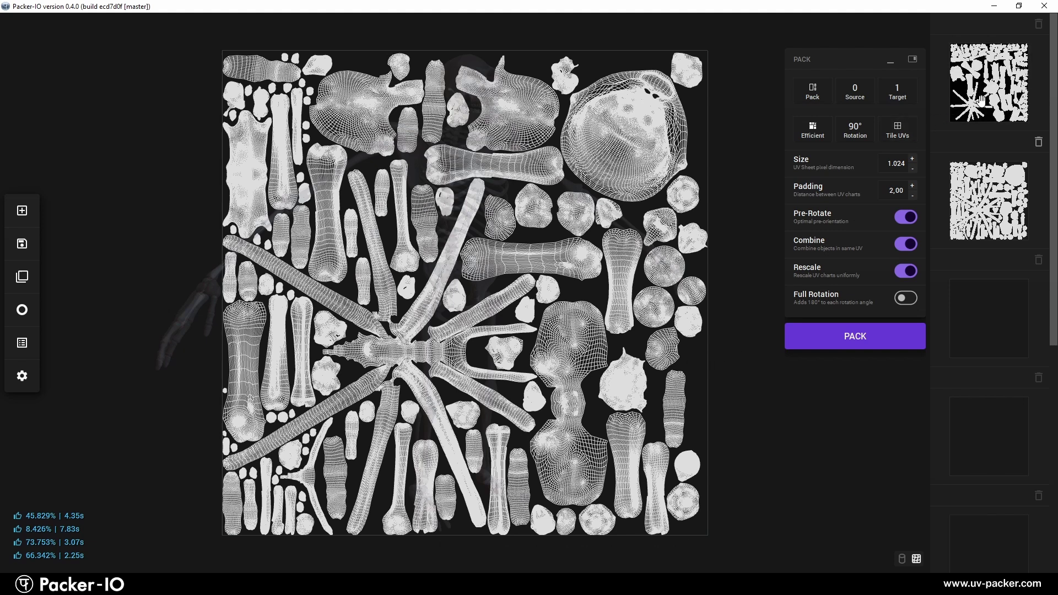
{"action": "left_click", "coordinate": [988, 82]}
{"action": "left_click", "coordinate": [989, 198]}
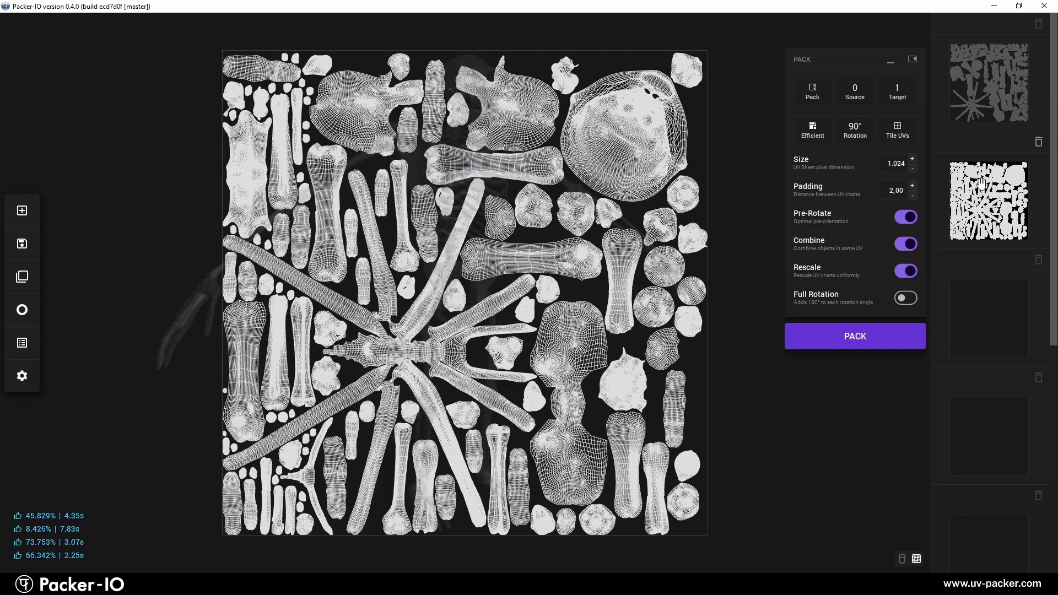
Step: Disable Pre-Rotate, set the rotation to 180° and the target channel to 2, and pack the skeleton's UVs
{"action": "left_click", "coordinate": [901, 220]}
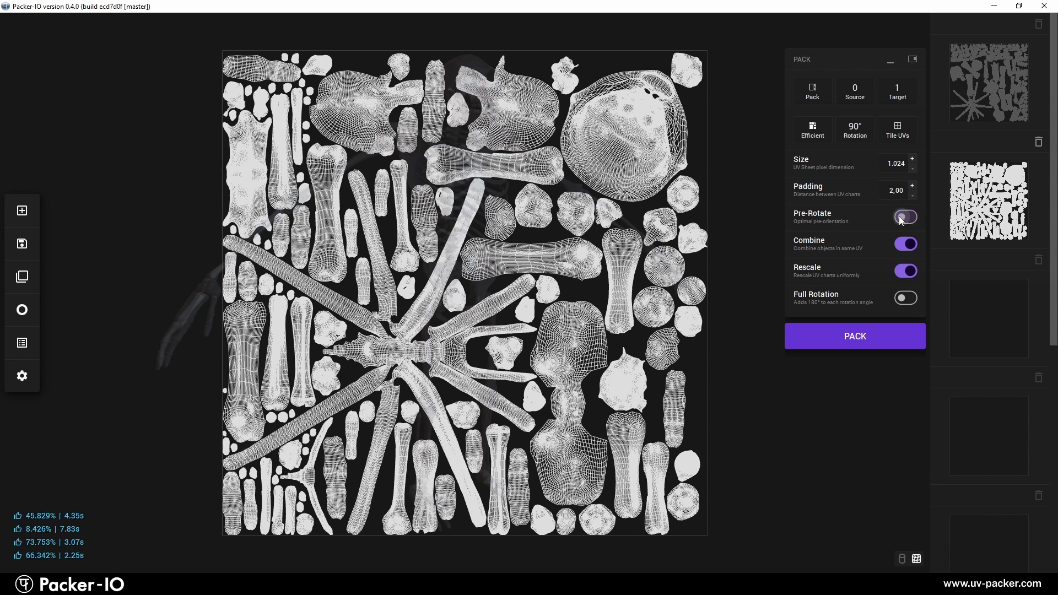
{"action": "left_click", "coordinate": [857, 132]}
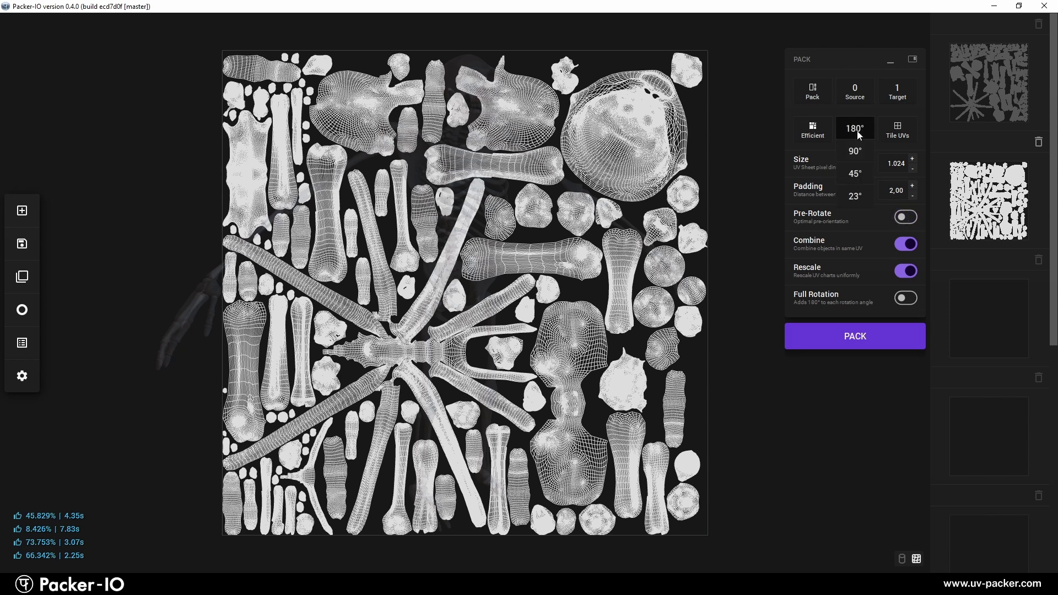
{"action": "left_click", "coordinate": [857, 130]}
{"action": "left_click", "coordinate": [888, 113]}
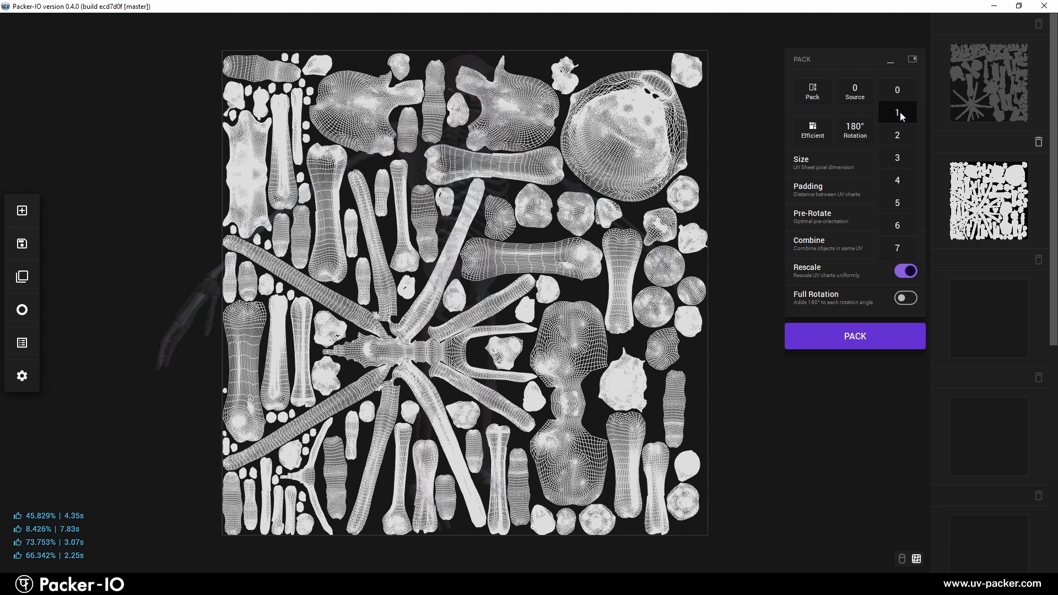
{"action": "left_click", "coordinate": [898, 135]}
{"action": "left_click", "coordinate": [855, 336]}
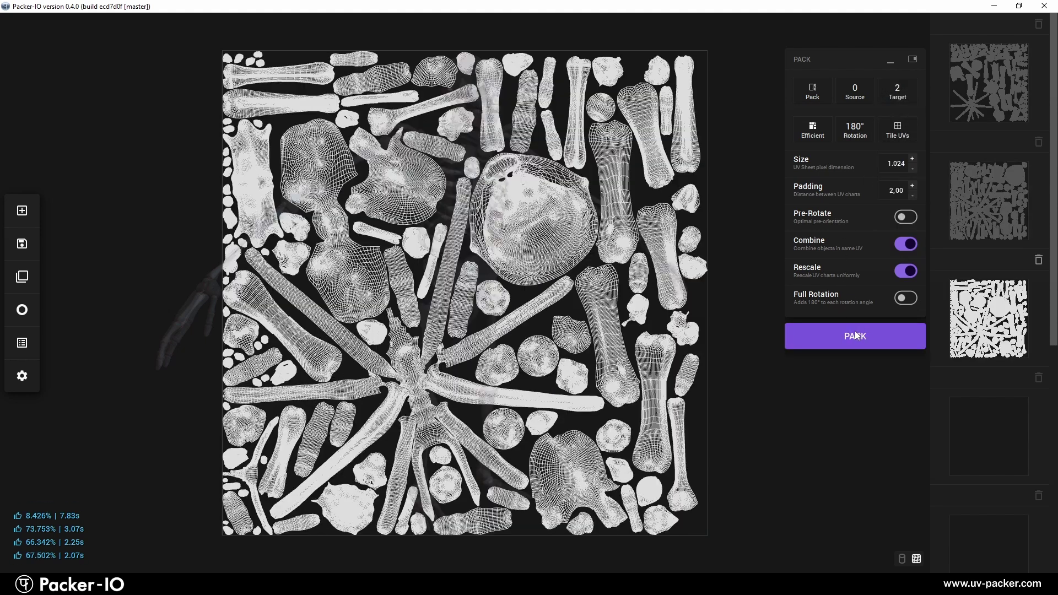
Step: Compare the skeleton's original UV layout with the one packed without Pre-Rotate
{"action": "left_click", "coordinate": [972, 96]}
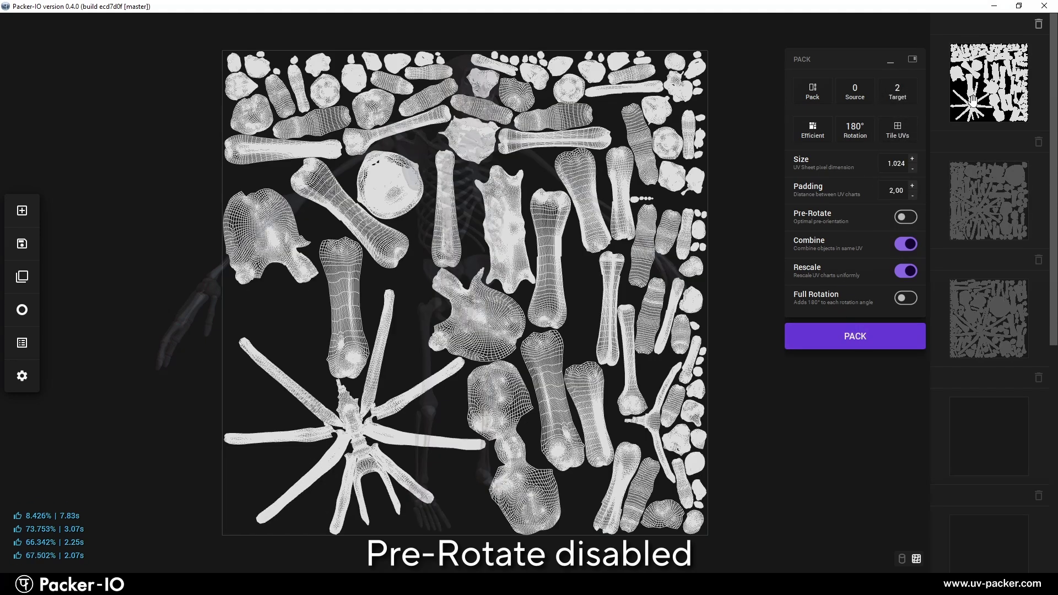
{"action": "left_click", "coordinate": [1000, 314]}
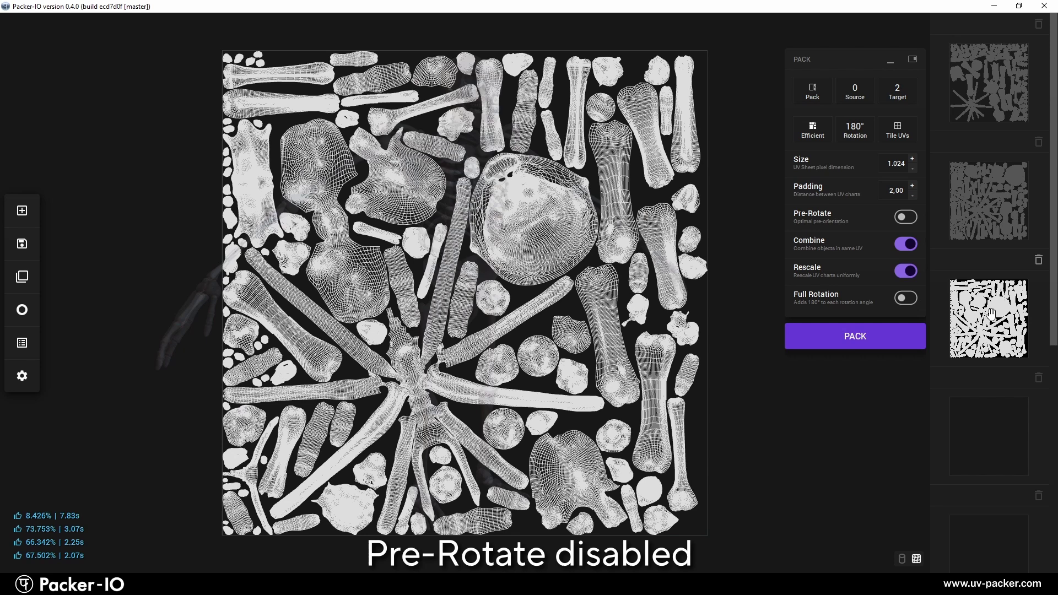
{"action": "left_click", "coordinate": [960, 107]}
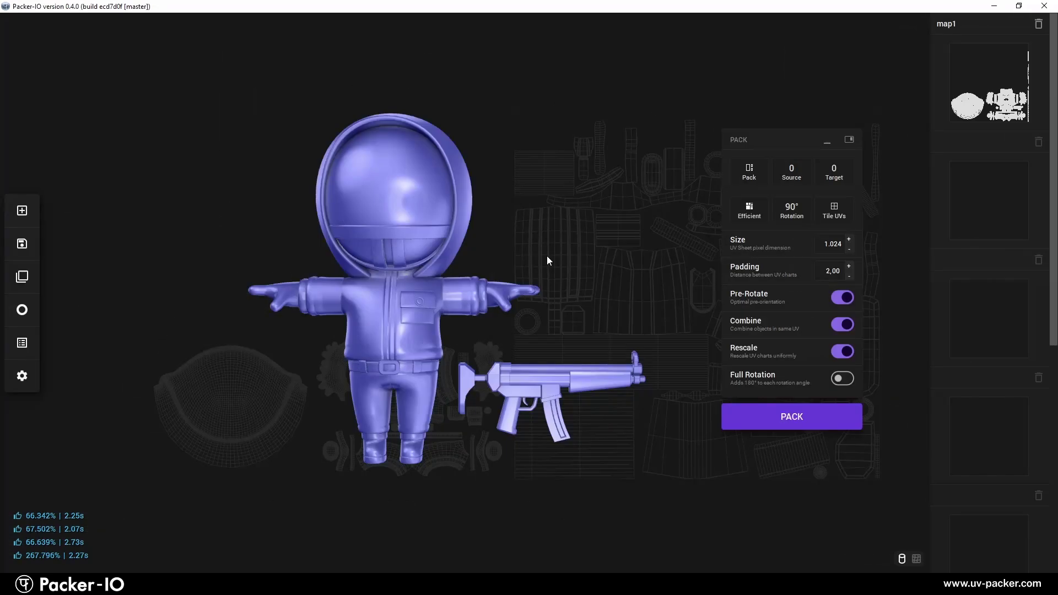
Step: Pack the soldier and rifle UVs into target channel 1 with Combine enabled and inspect the shared layout
{"action": "middle_click_drag", "start_coordinate": [517, 259], "coordinate": [551, 255]}
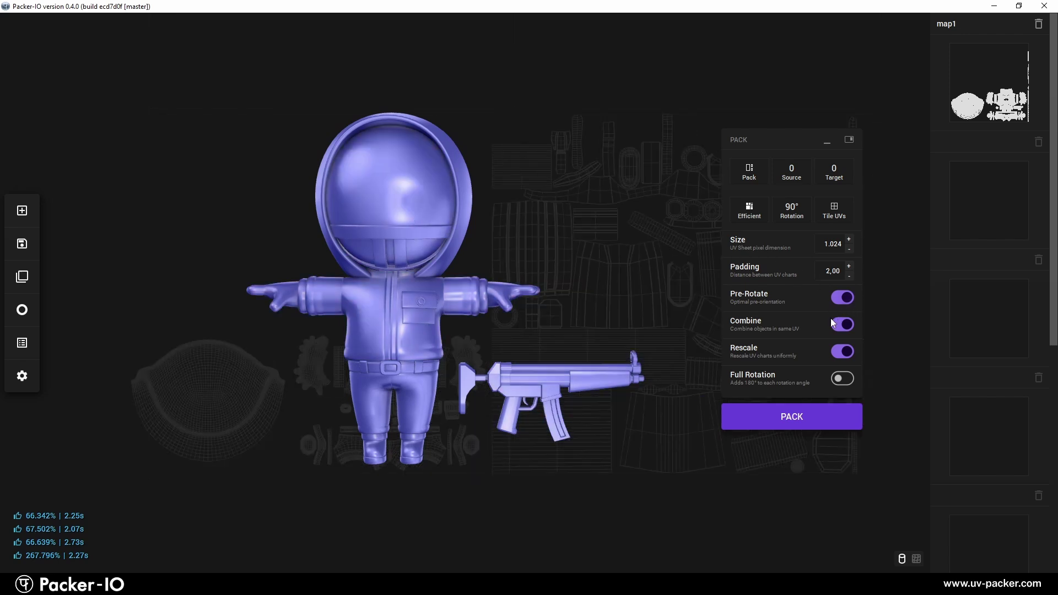
{"action": "left_click", "coordinate": [834, 172]}
{"action": "left_click", "coordinate": [839, 200]}
{"action": "left_click", "coordinate": [807, 424]}
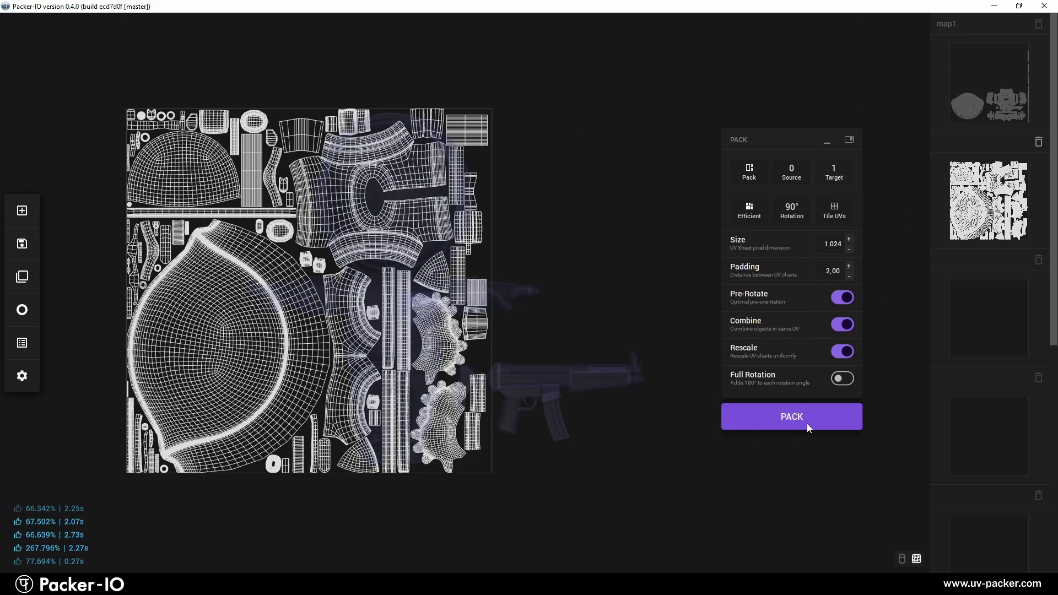
{"action": "middle_click_drag", "start_coordinate": [413, 357], "coordinate": [537, 363]}
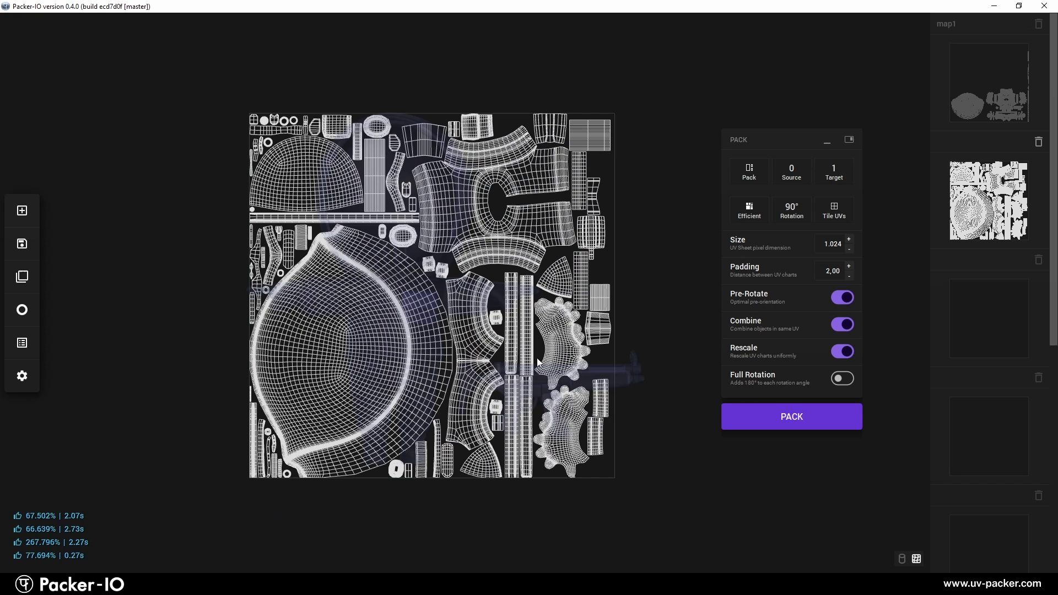
{"action": "scroll", "coordinate": [539, 362], "scroll_direction": "up", "scroll_amount": 2}
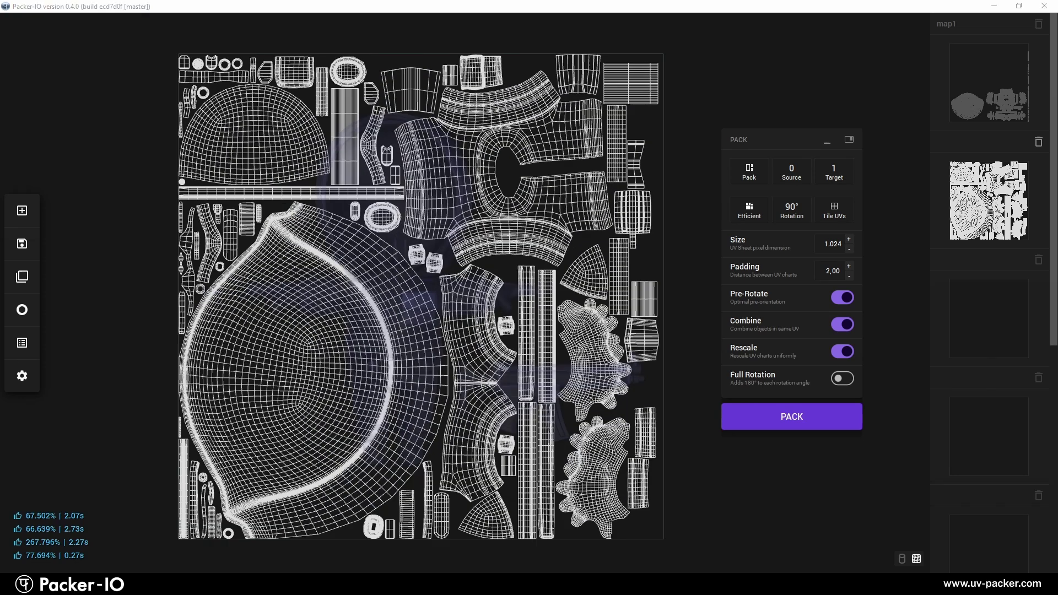
Step: Disable Combine and pack the soldier and rifle UVs into target channel 2
{"action": "left_click", "coordinate": [611, 355]}
{"action": "key", "text": "Tab"}
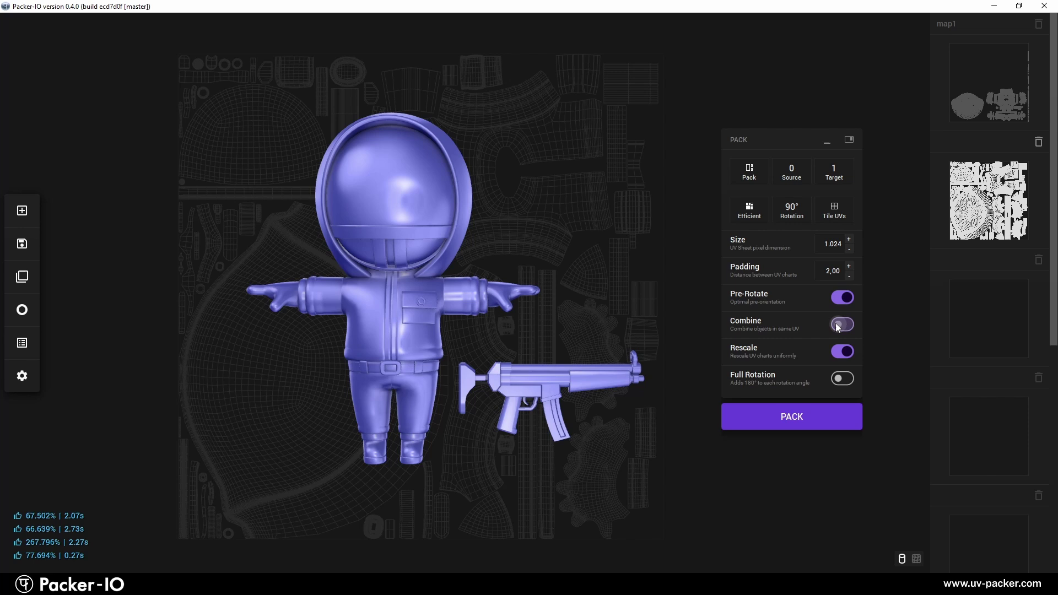
{"action": "left_click", "coordinate": [834, 172]}
{"action": "left_click", "coordinate": [841, 215]}
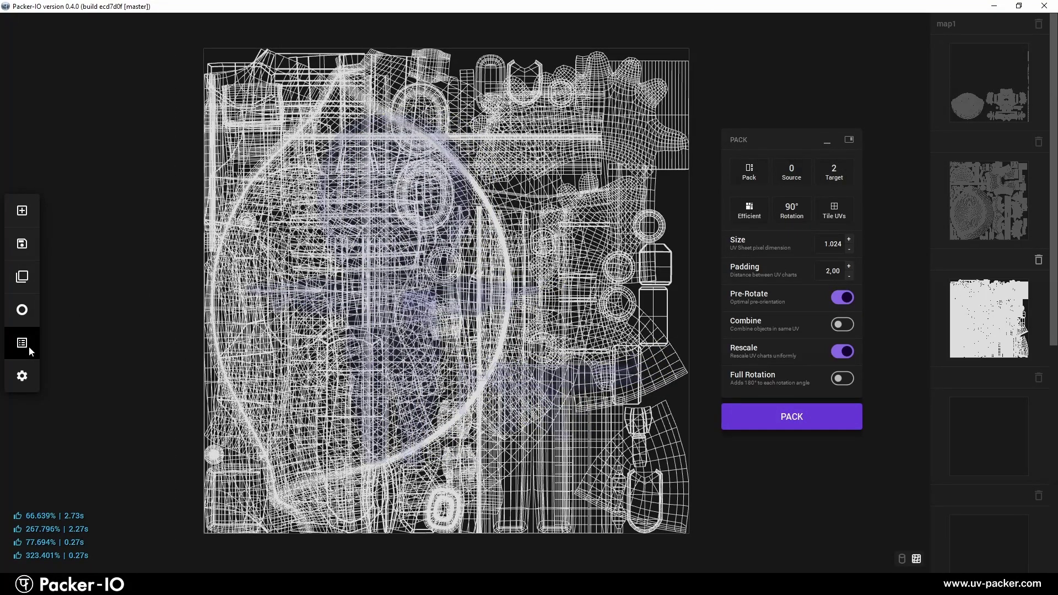
Step: Highlight the UVs of each scene asset in turn, from the soldier's mask to the rifle stock, in the uncombined layout
{"action": "left_click", "coordinate": [28, 346]}
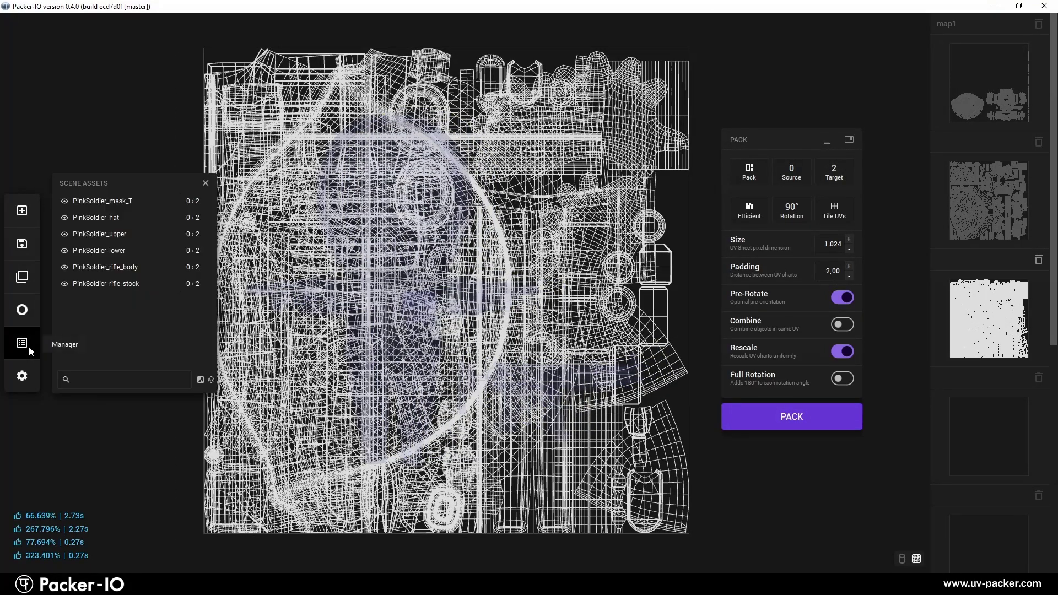
{"action": "left_click", "coordinate": [97, 205]}
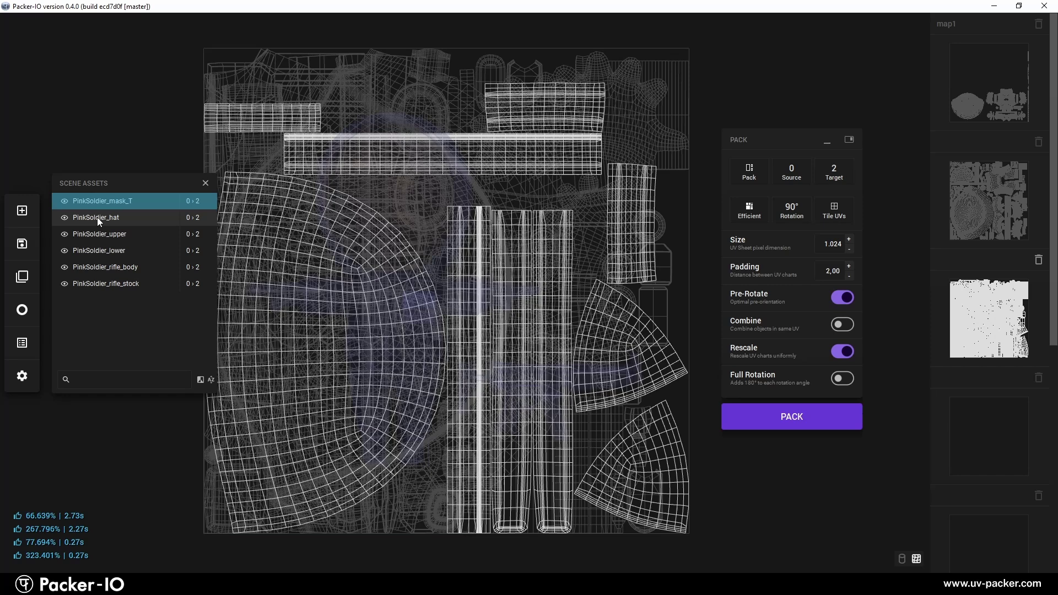
{"action": "left_click", "coordinate": [97, 217]}
{"action": "left_click", "coordinate": [97, 233]}
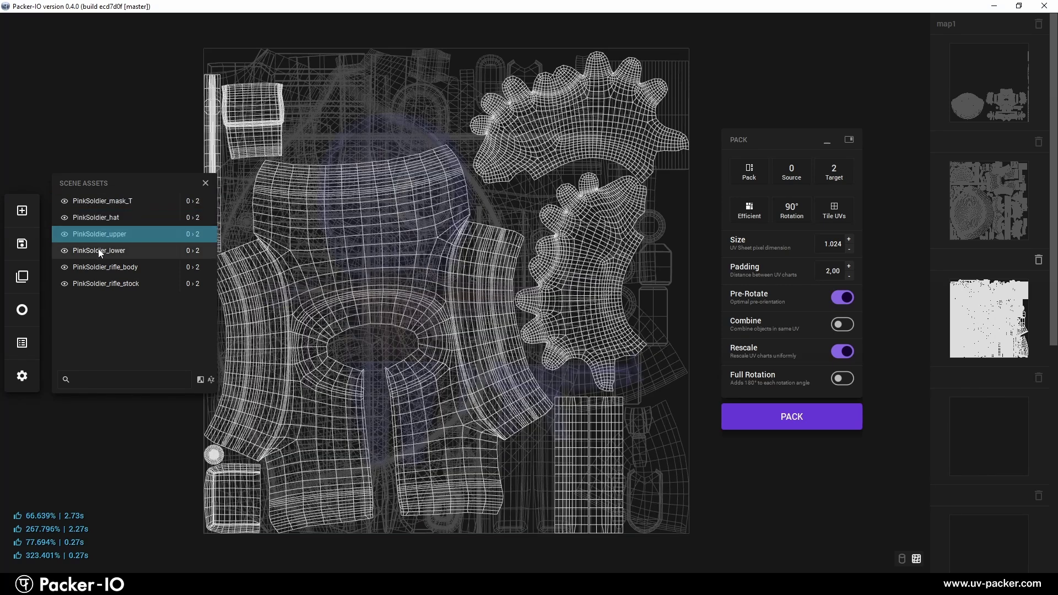
{"action": "left_click", "coordinate": [98, 249]}
{"action": "left_click", "coordinate": [97, 263]}
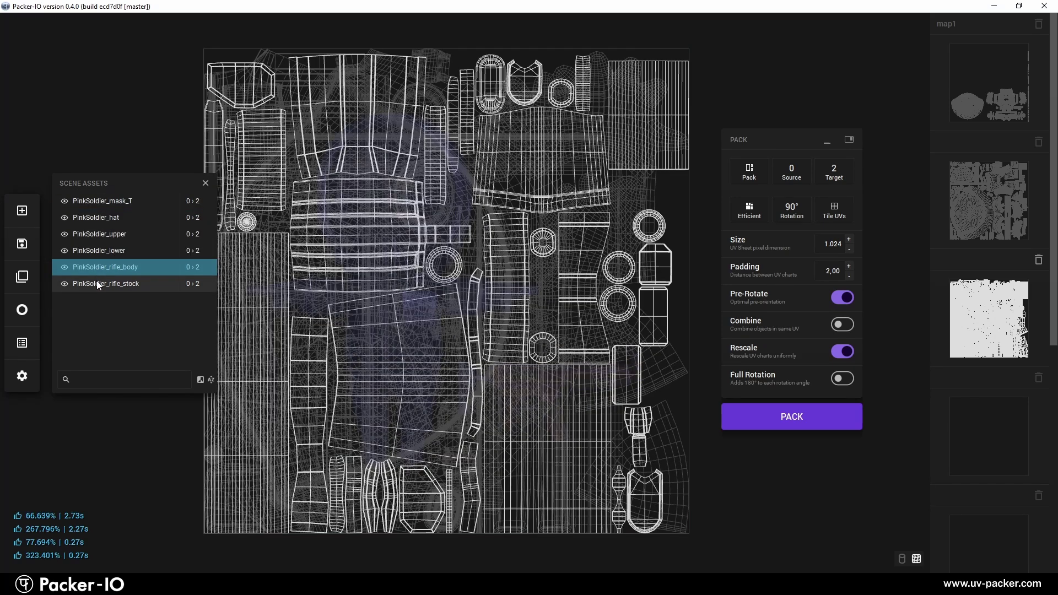
{"action": "left_click", "coordinate": [97, 282]}
{"action": "left_click", "coordinate": [472, 323]}
Step: Apply the checker look to the soldier and rifle and compare the texture density of the combined and uncombined UV channels
{"action": "left_click", "coordinate": [22, 309]}
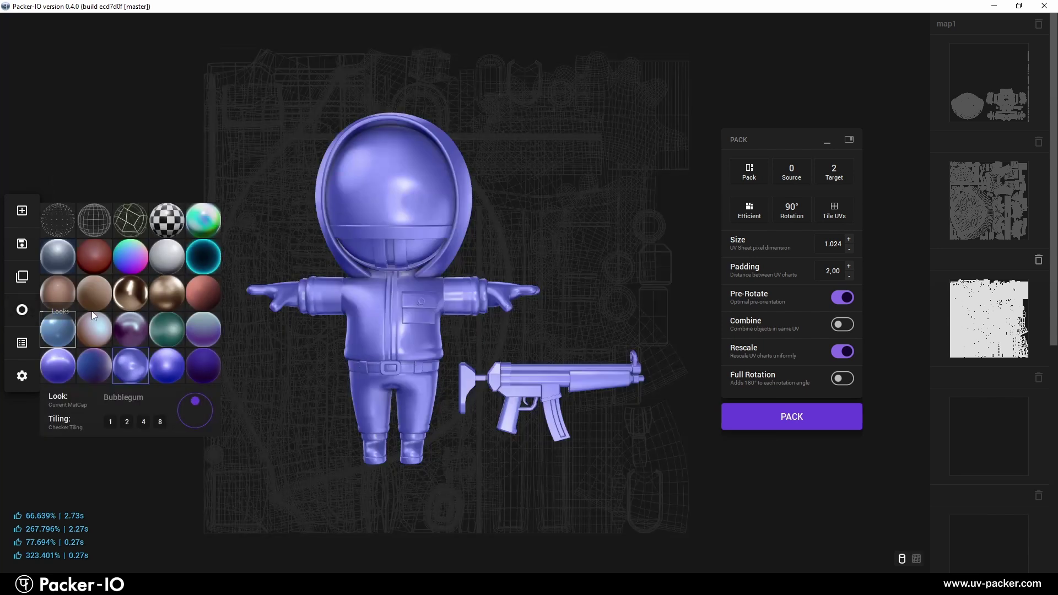
{"action": "left_click", "coordinate": [157, 213]}
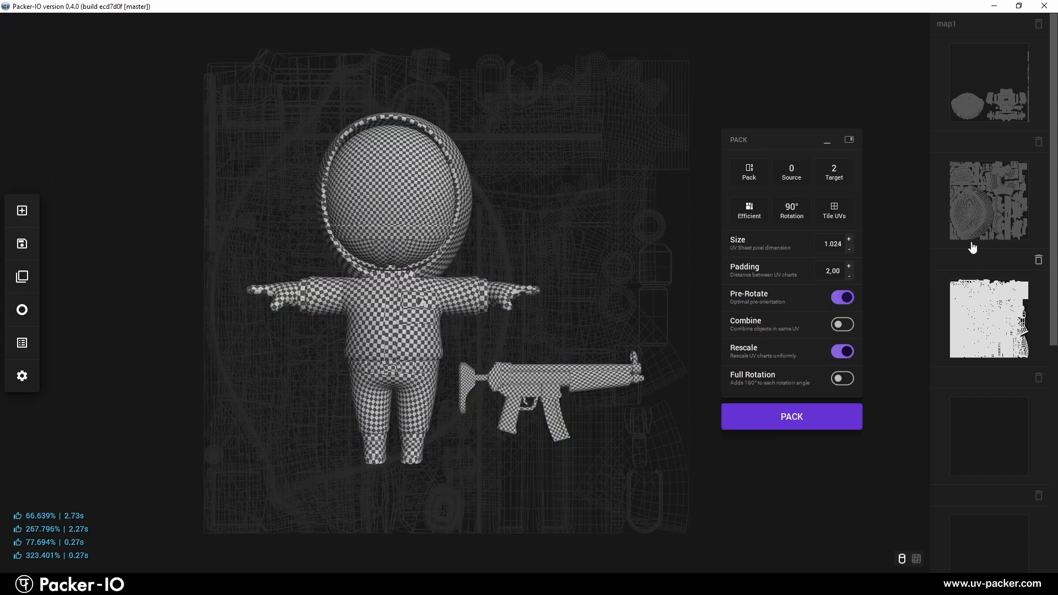
{"action": "left_click", "coordinate": [980, 301]}
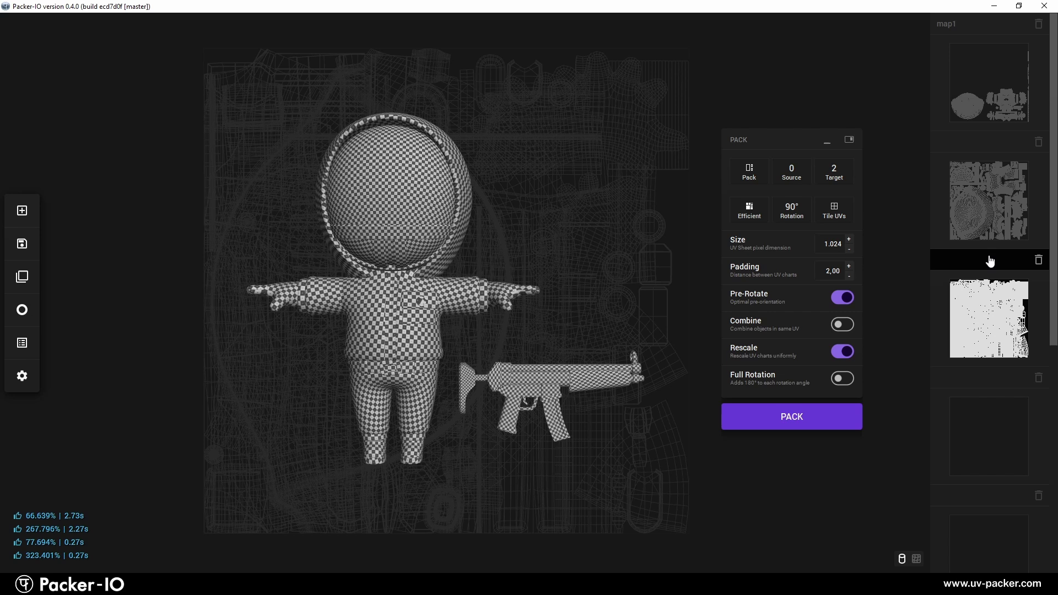
{"action": "left_click", "coordinate": [991, 229]}
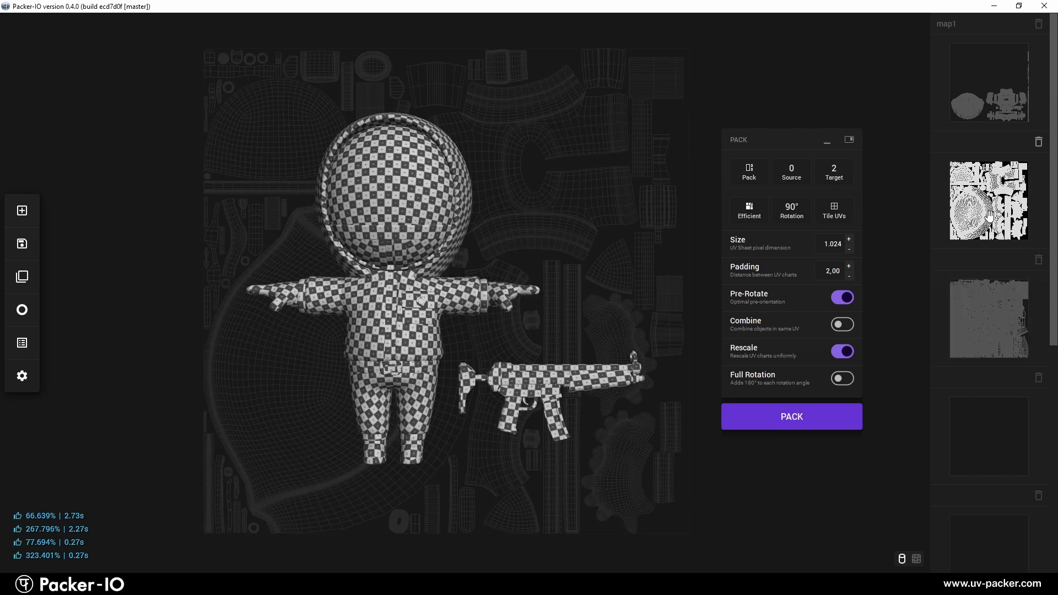
{"action": "left_click", "coordinate": [988, 302]}
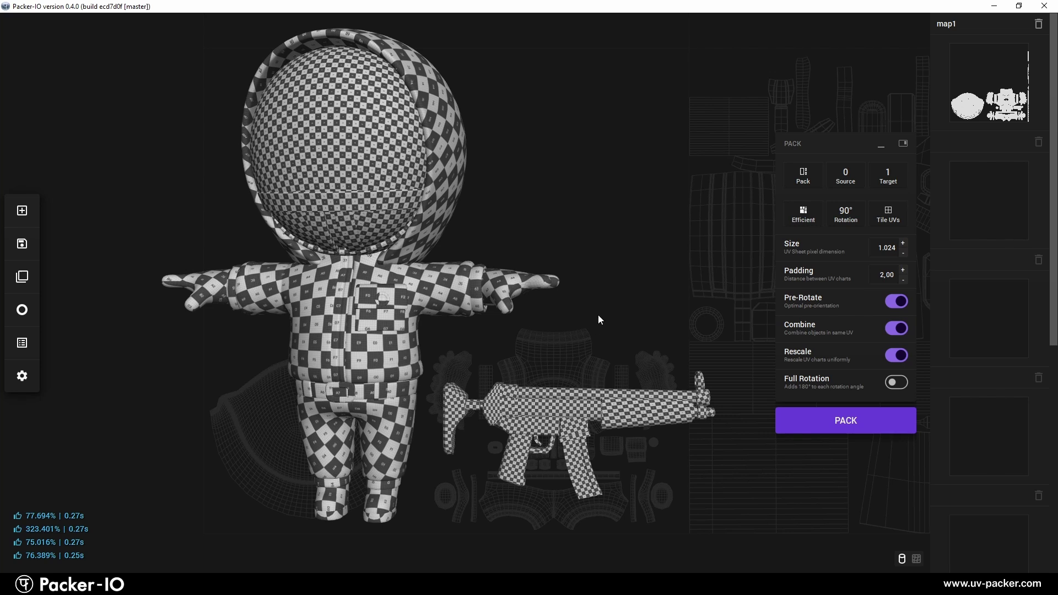
Step: Pack the checkered soldier and rifle's original UVs into target channel 1 with Combine and Rescale enabled
{"action": "key", "text": "Tab"}
{"action": "key", "text": "Tab"}
{"action": "left_click", "coordinate": [855, 421]}
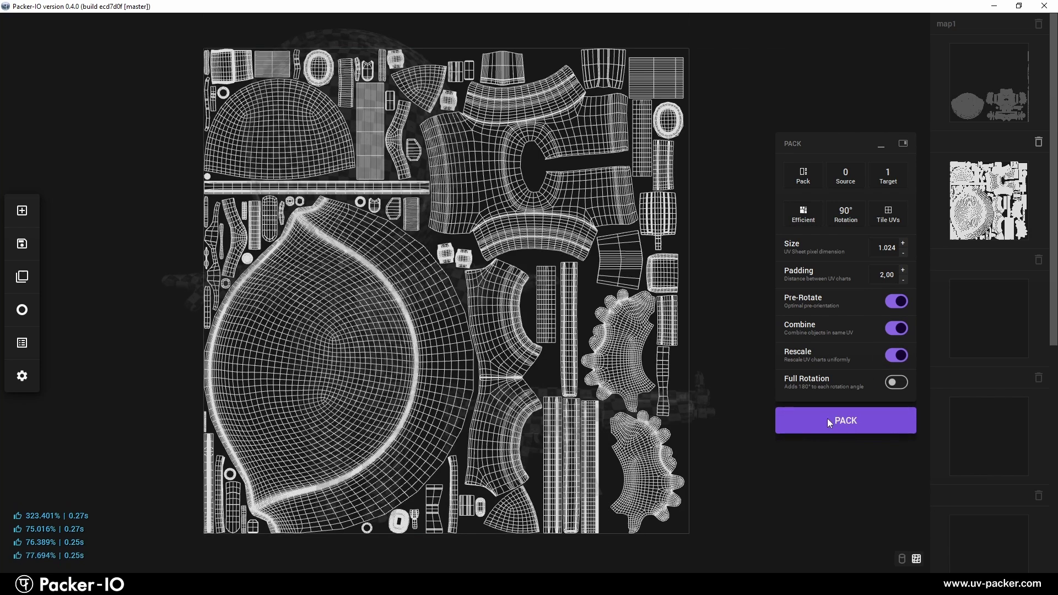
Step: Pack the checkered soldier and rifle's UVs into target channel 2 with Combine enabled and Rescale disabled
{"action": "key", "text": "Tab"}
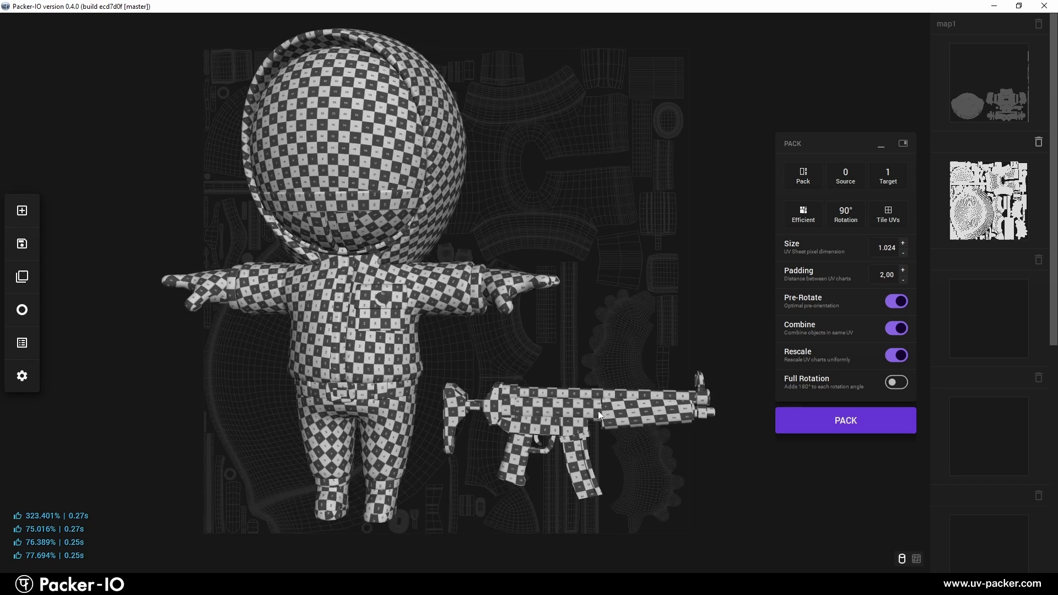
{"action": "left_click", "coordinate": [892, 357]}
{"action": "left_click", "coordinate": [889, 182]}
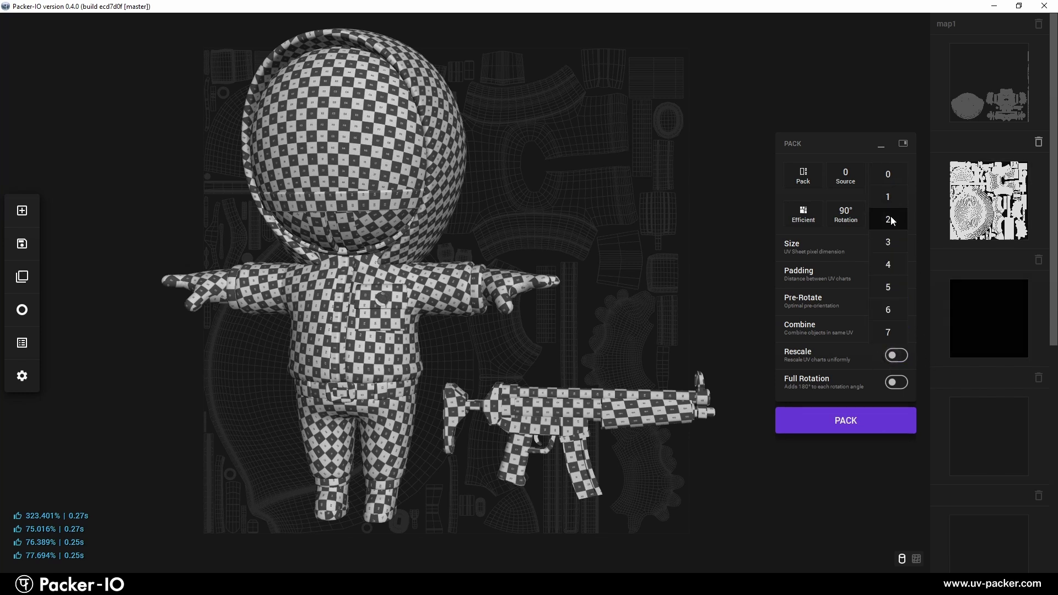
{"action": "left_click", "coordinate": [852, 424]}
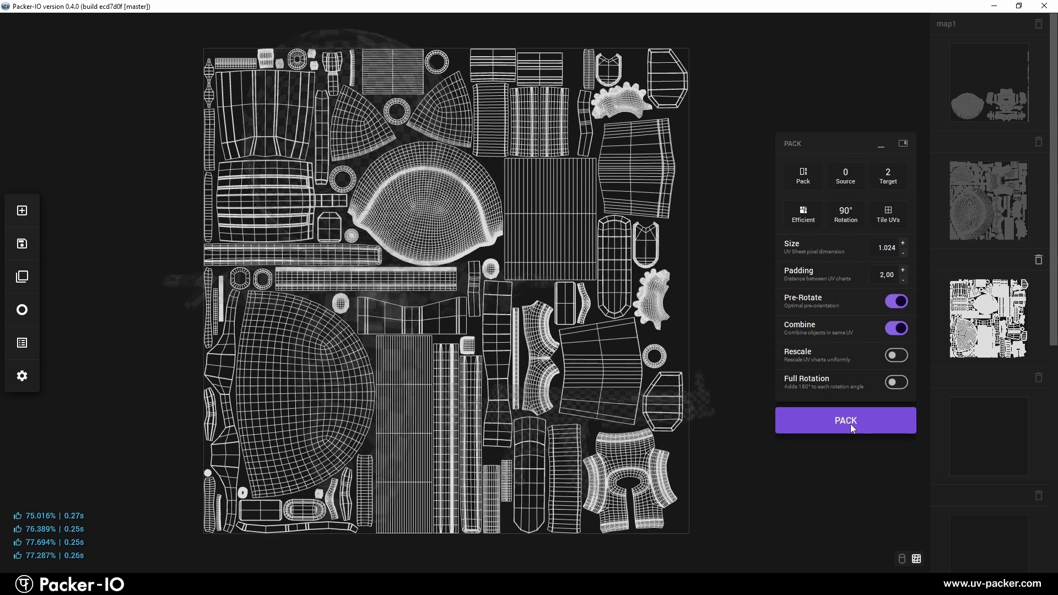
Step: Compare the checker density on the soldier and rifle between the rescaled UV channel 1 and the unrescaled channel 2
{"action": "key", "text": "Tab"}
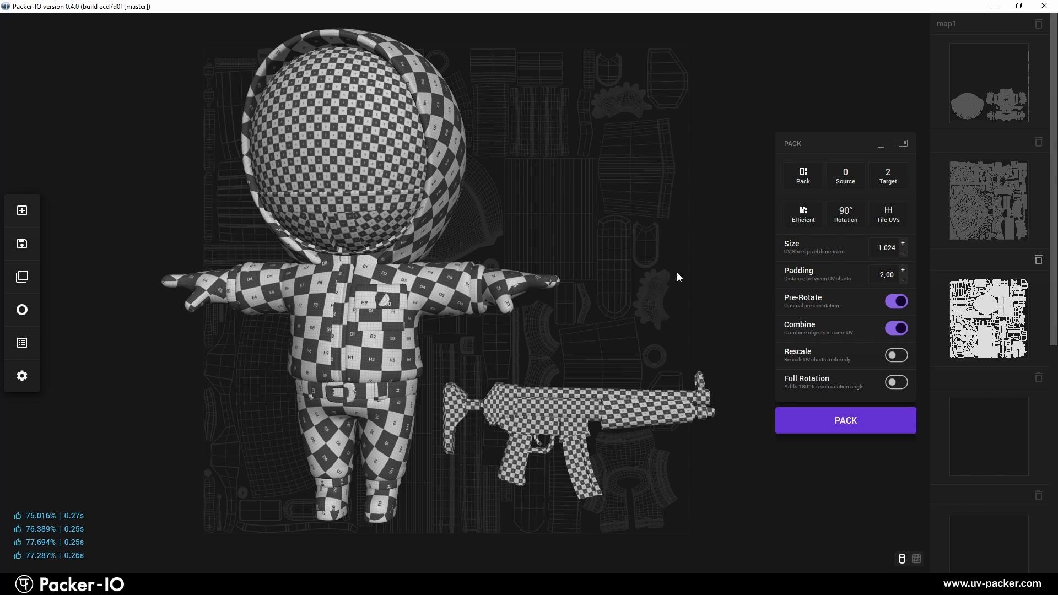
{"action": "left_click", "coordinate": [987, 202]}
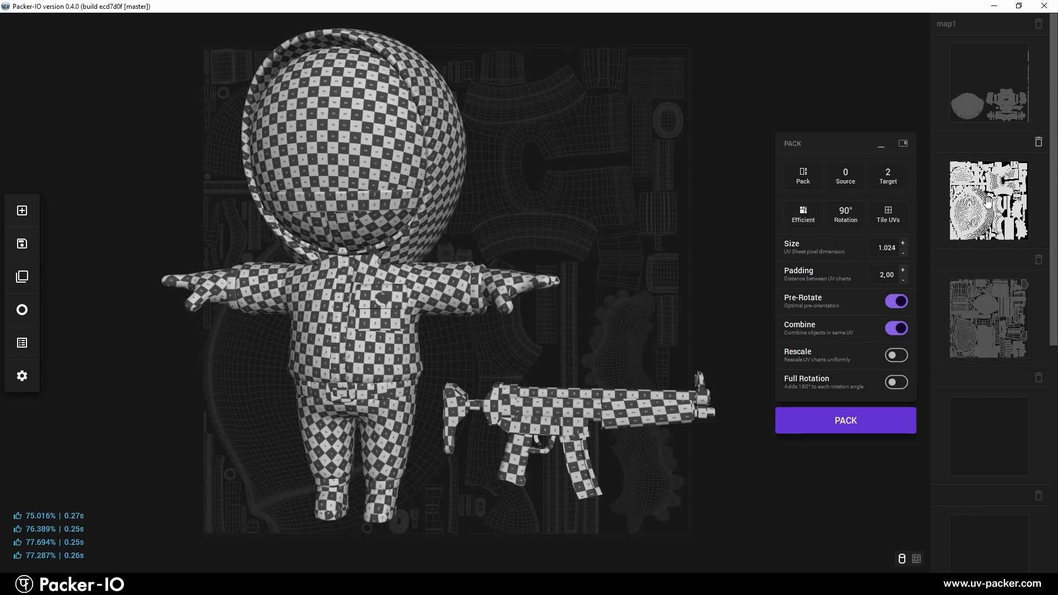
{"action": "left_click", "coordinate": [993, 294]}
{"action": "left_click", "coordinate": [991, 220]}
{"action": "left_click", "coordinate": [989, 286]}
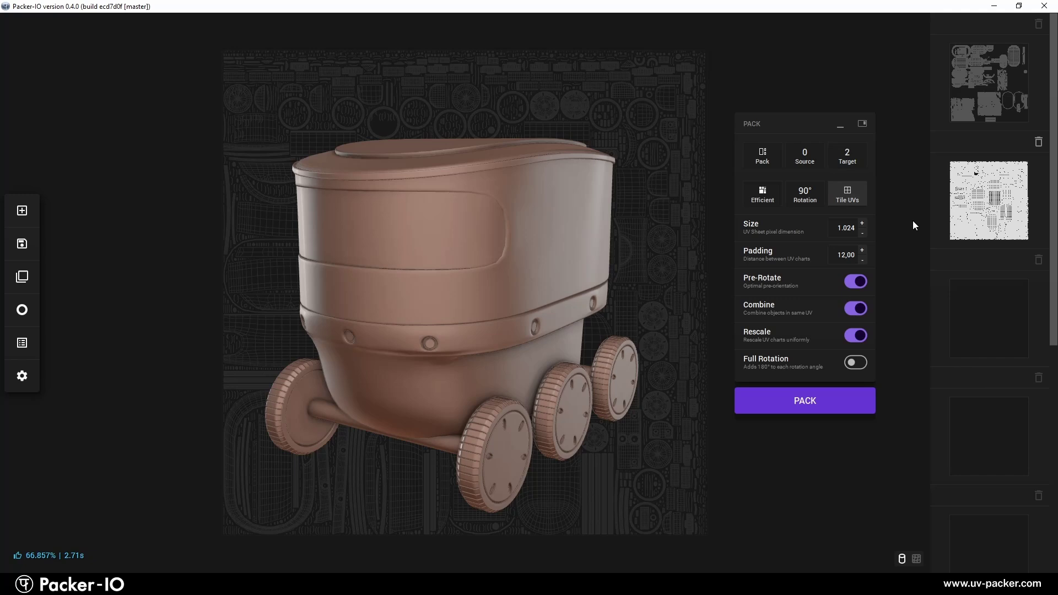
Step: Pack the delivery robot's UVs into target channel 2 with padding 12, and into channel 3 with padding 2 and Combine disabled
{"action": "left_click", "coordinate": [815, 399]}
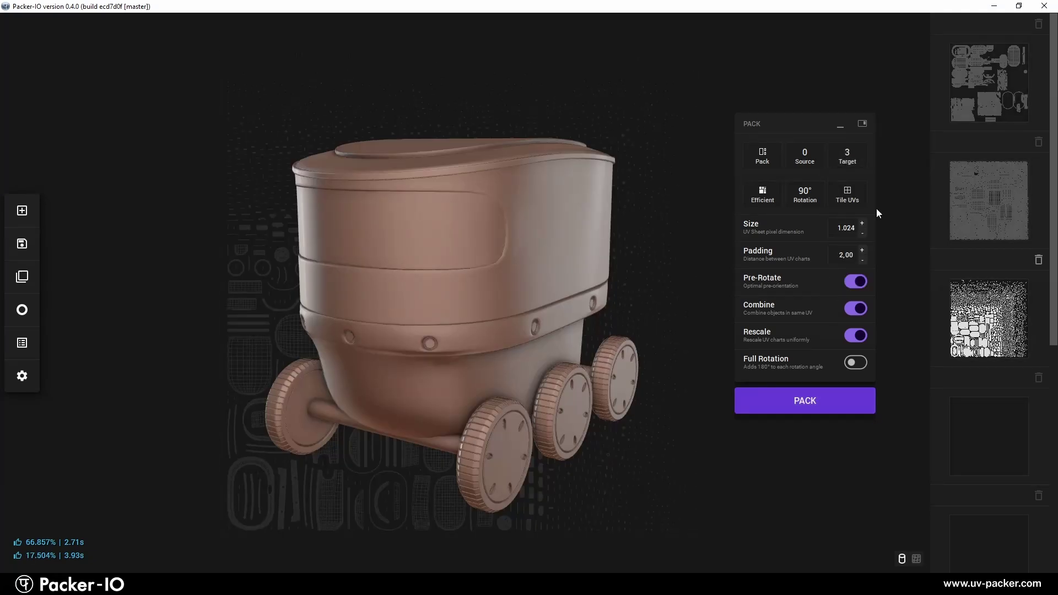
{"action": "left_click", "coordinate": [856, 309]}
{"action": "left_click", "coordinate": [835, 398]}
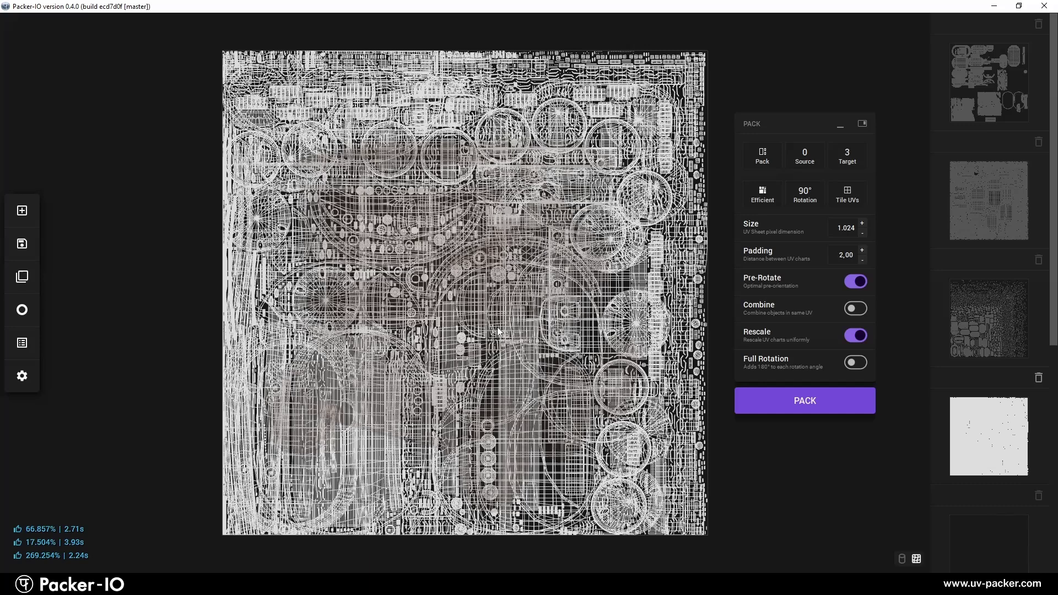
Step: Show the robot's scene assets and highlight the UVs of Scout_Delivery_Robot_body in the uncombined layout
{"action": "left_click", "coordinate": [22, 343]}
{"action": "left_click", "coordinate": [111, 215]}
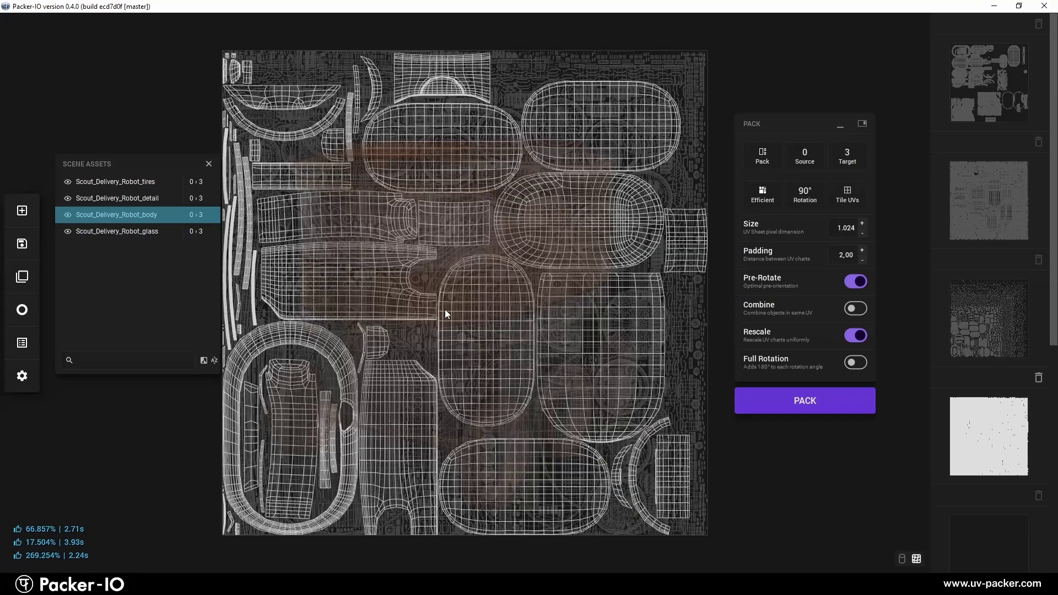